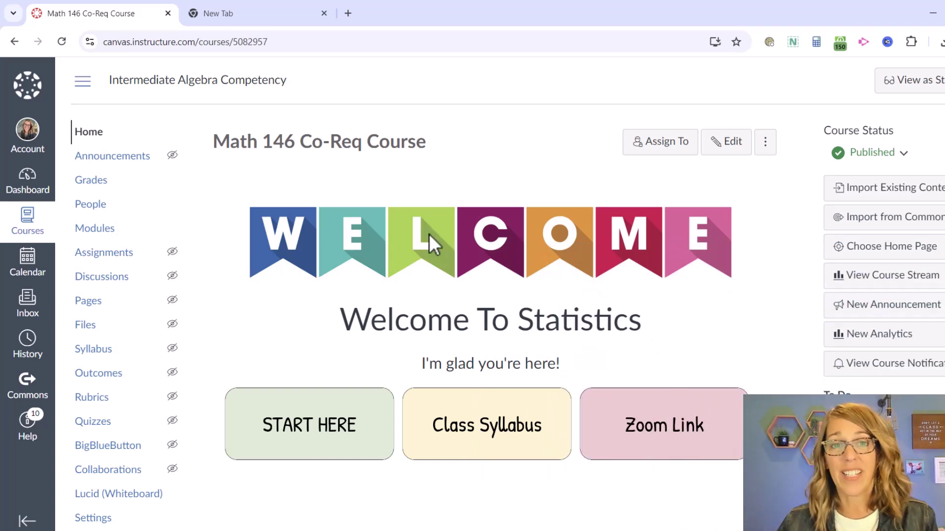
# Search Google for 'text to canvas quiz converter' and scan the results
pyautogui.click(247, 12)
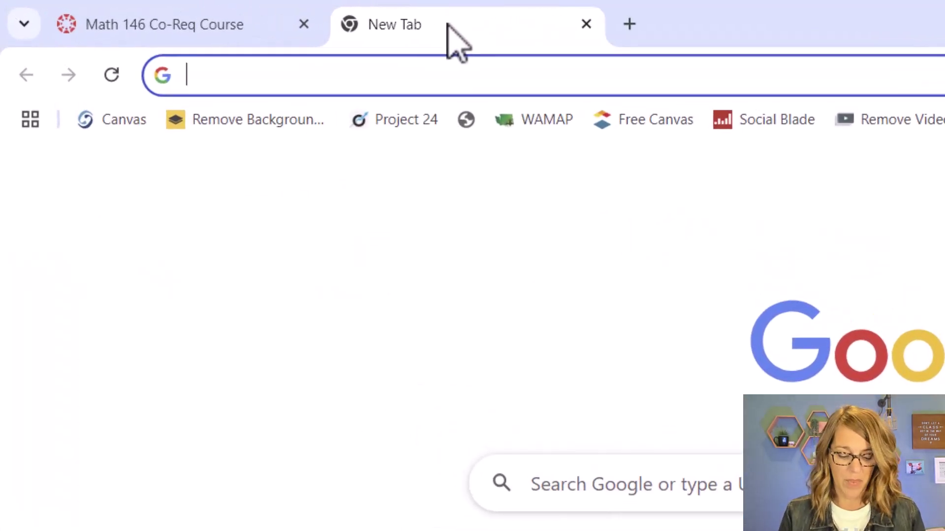
pyautogui.write('text to canva')
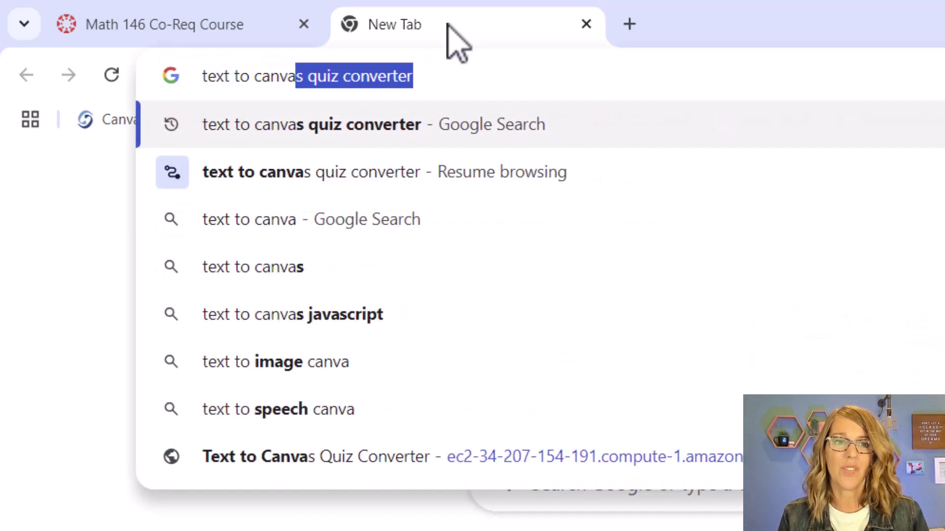
pyautogui.write('s quiz conver')
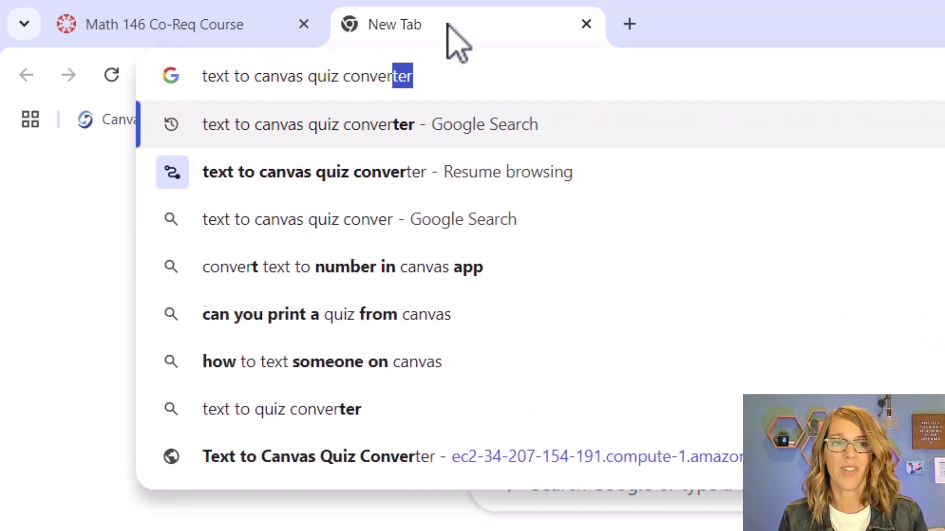
pyautogui.write('ter')
pyautogui.press('Return')
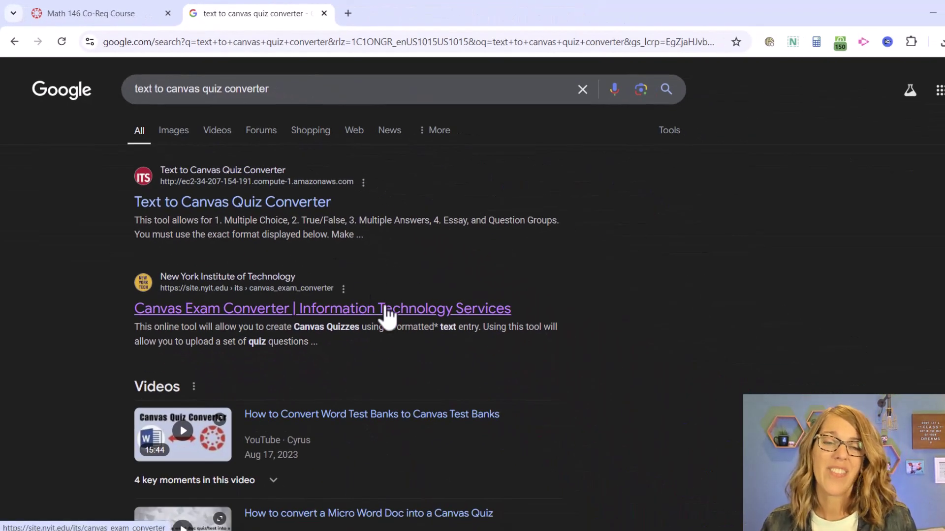
pyautogui.scroll(-10, 389, 317)
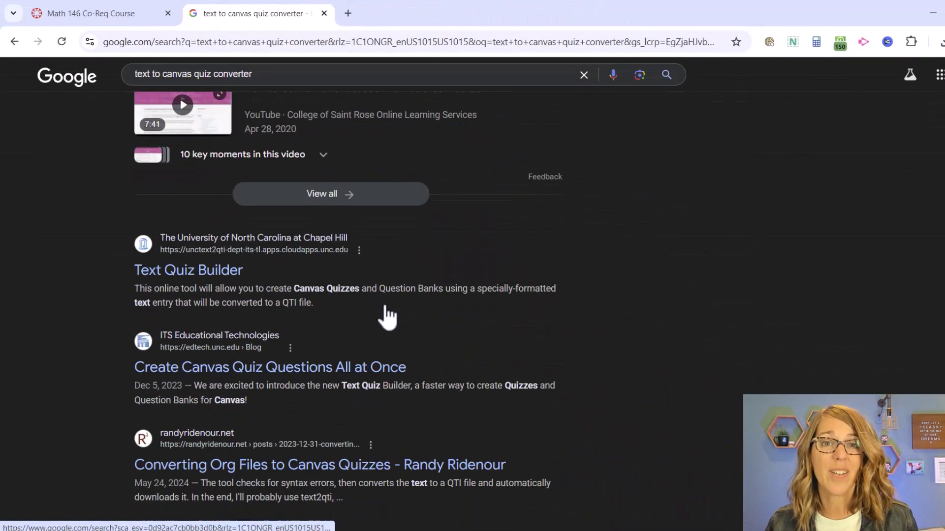
pyautogui.scroll(-3, 388, 317)
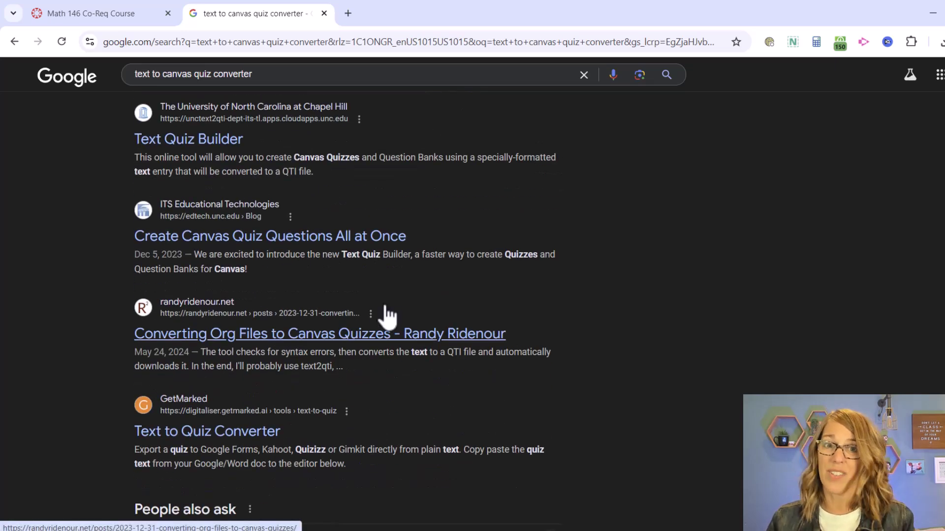
pyautogui.scroll(10, 386, 308)
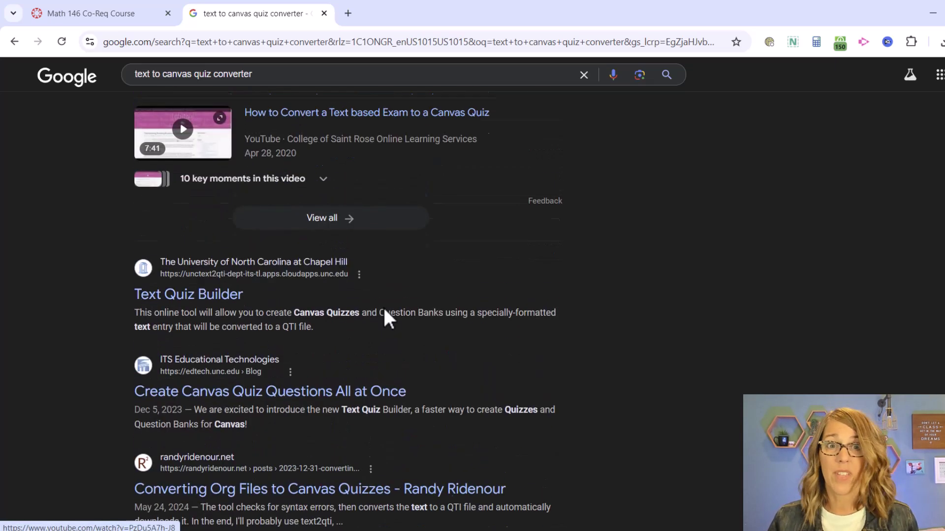
pyautogui.scroll(3, 385, 310)
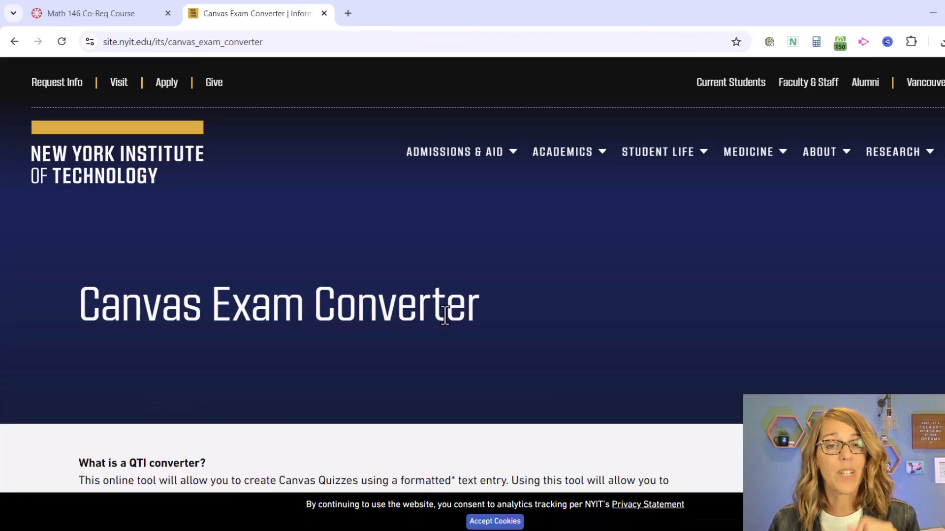
# Scroll down to the converter's QTI Conversion Form, then back up to the question-formatting examples
pyautogui.scroll(-20, 446, 315)
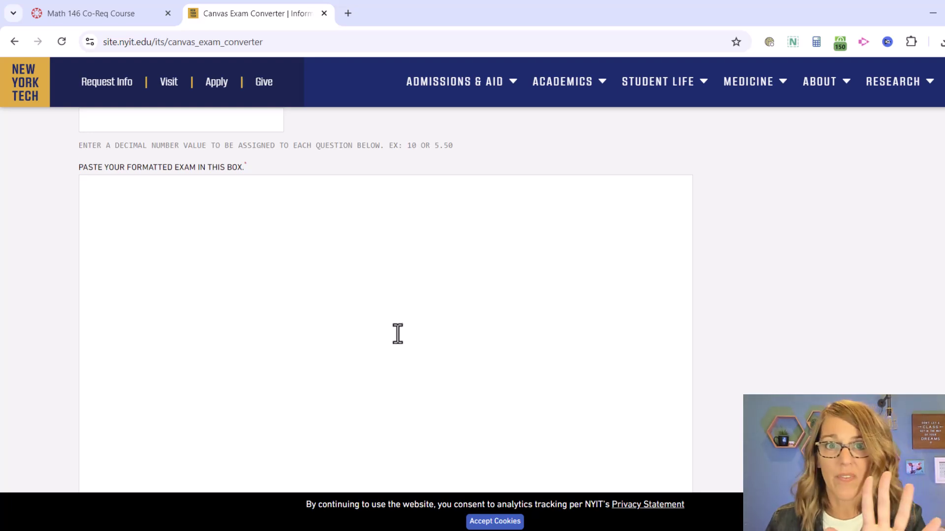
pyautogui.scroll(10, 397, 334)
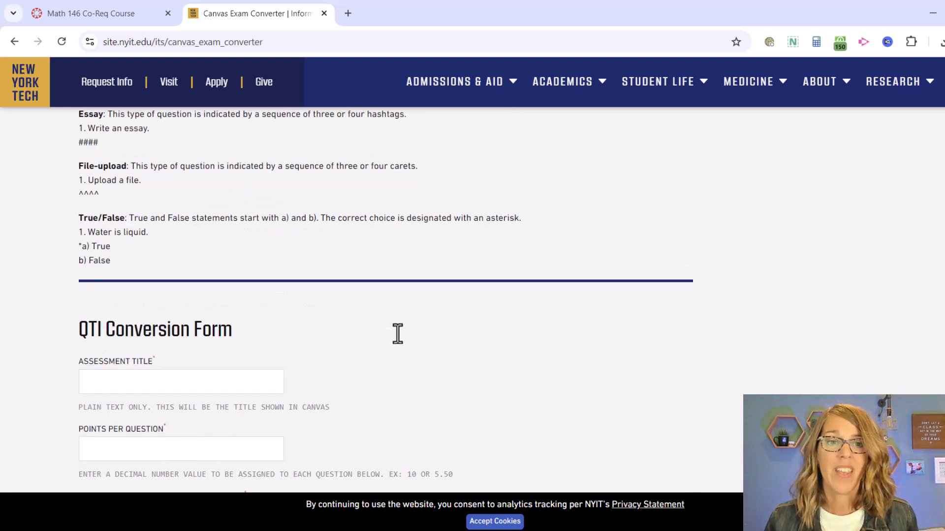
# Load chatgpt.com in a fresh browser tab
pyautogui.click(348, 13)
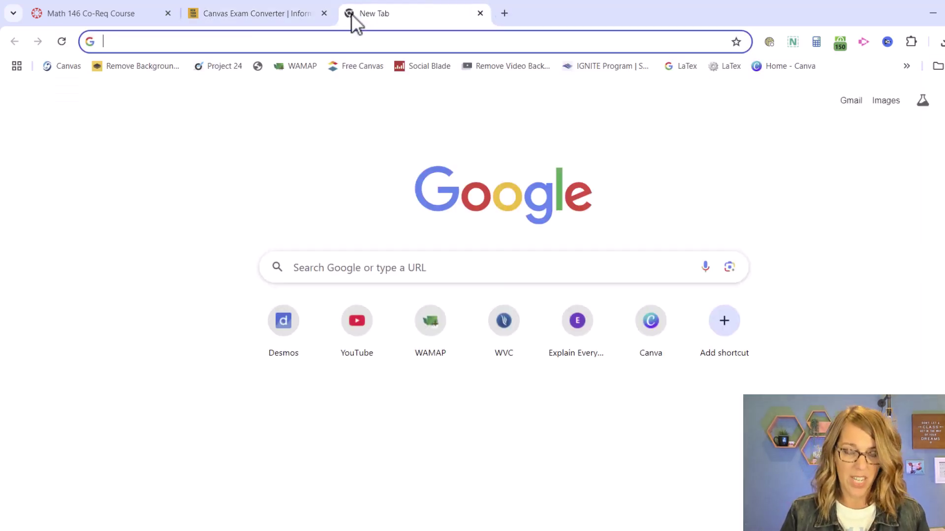
pyautogui.write('chatgpt.com')
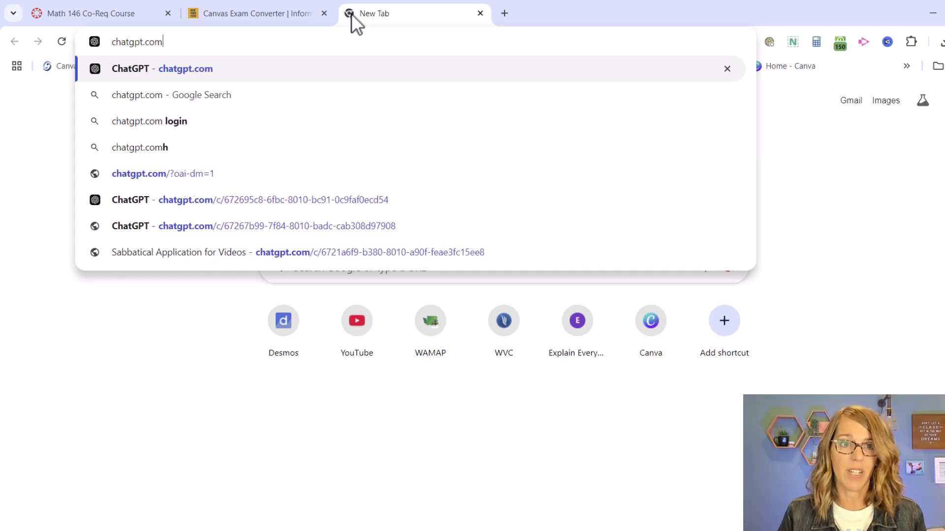
pyautogui.press('Return')
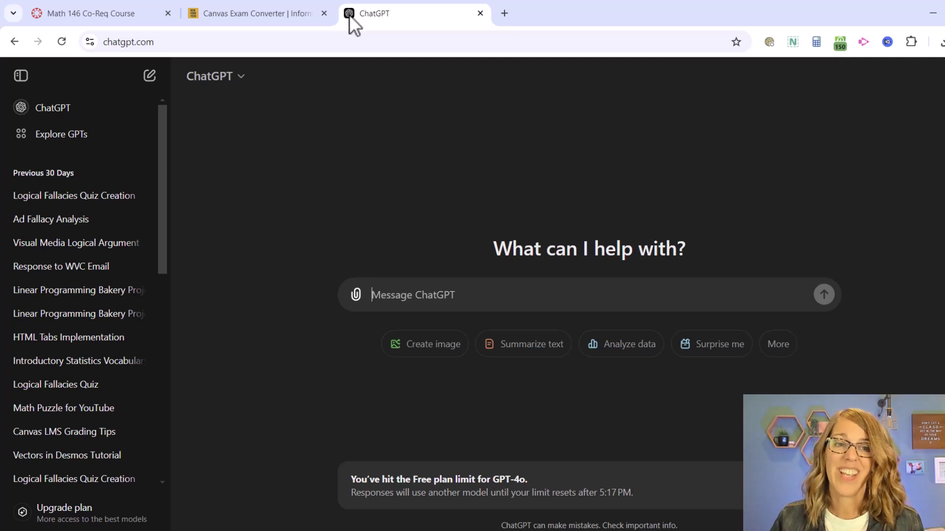
# Preview the 10-question Fallacy Quiz in Canvas and scroll through its questions
pyautogui.click(282, 16)
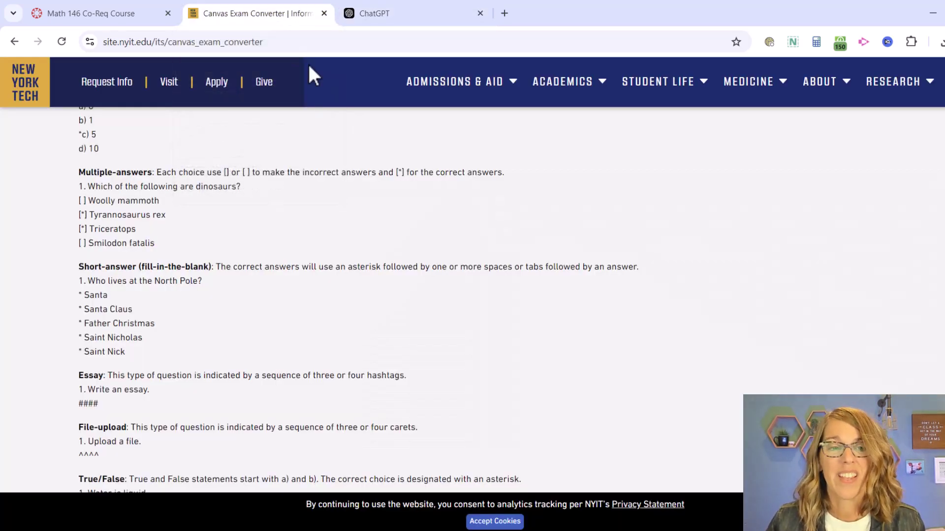
pyautogui.scroll(15, 309, 69)
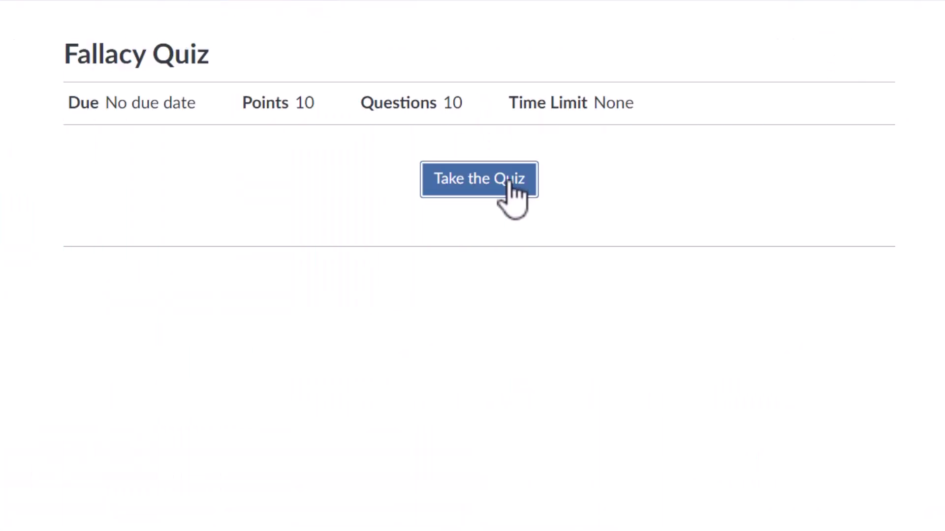
pyautogui.click(509, 182)
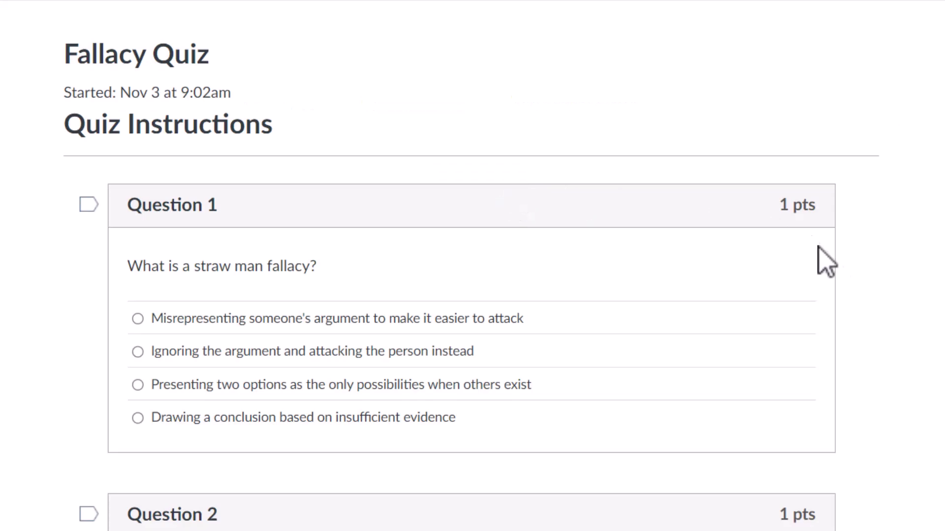
pyautogui.scroll(-8, 864, 287)
pyautogui.scroll(-19, 864, 287)
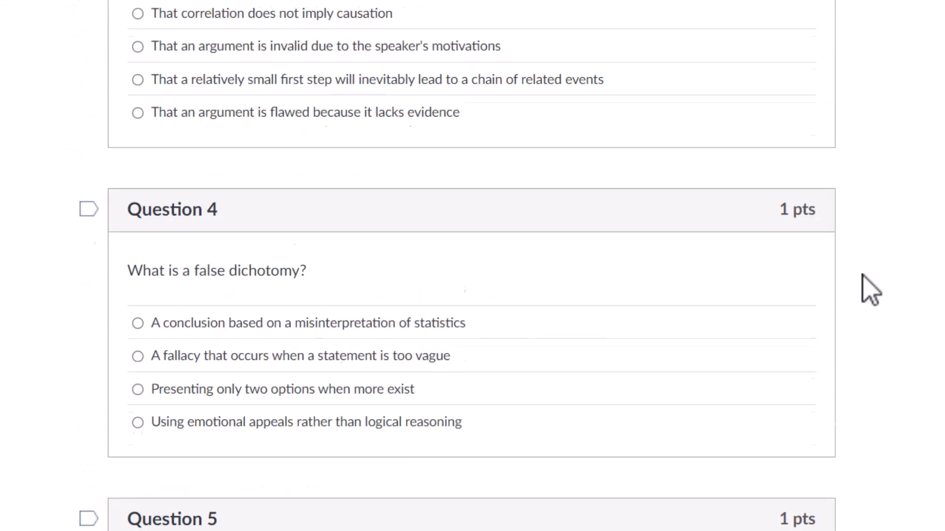
pyautogui.scroll(-20, 864, 277)
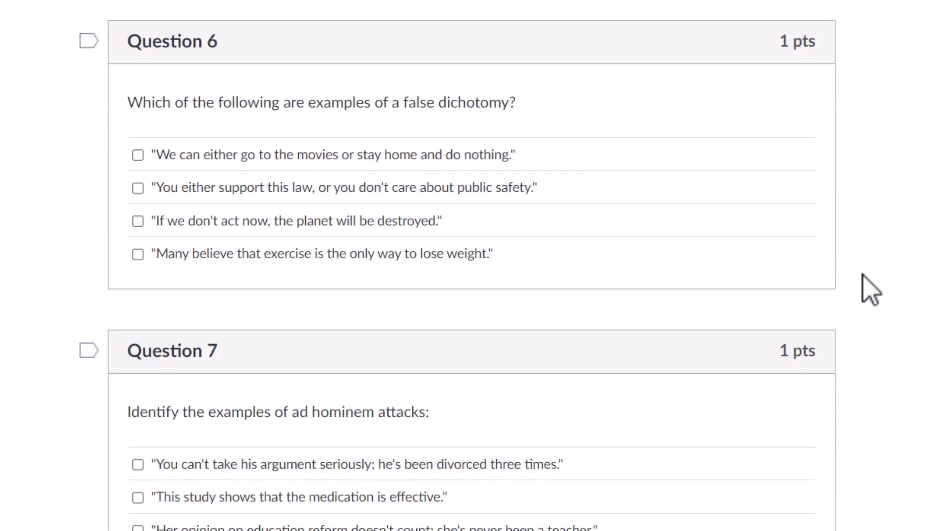
pyautogui.scroll(-5, 871, 290)
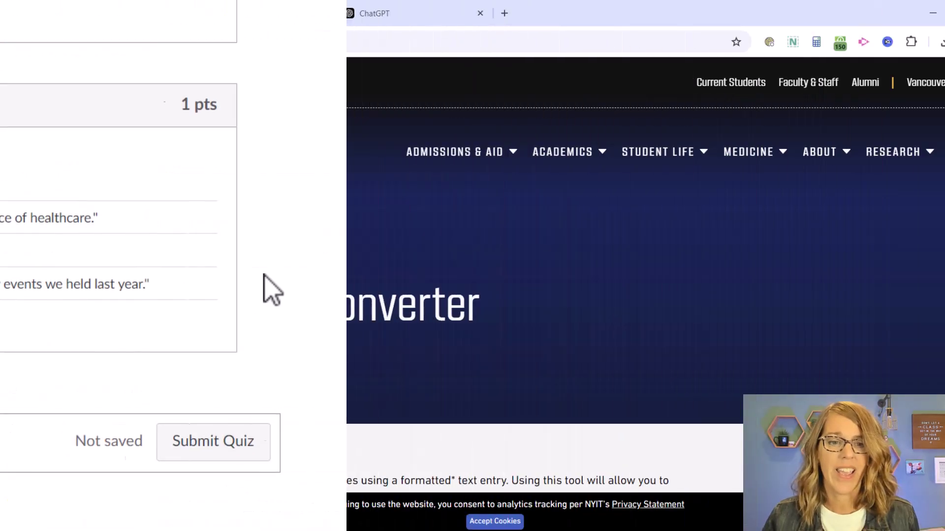
pyautogui.scroll(-4, 350, 284)
pyautogui.scroll(-9, 350, 284)
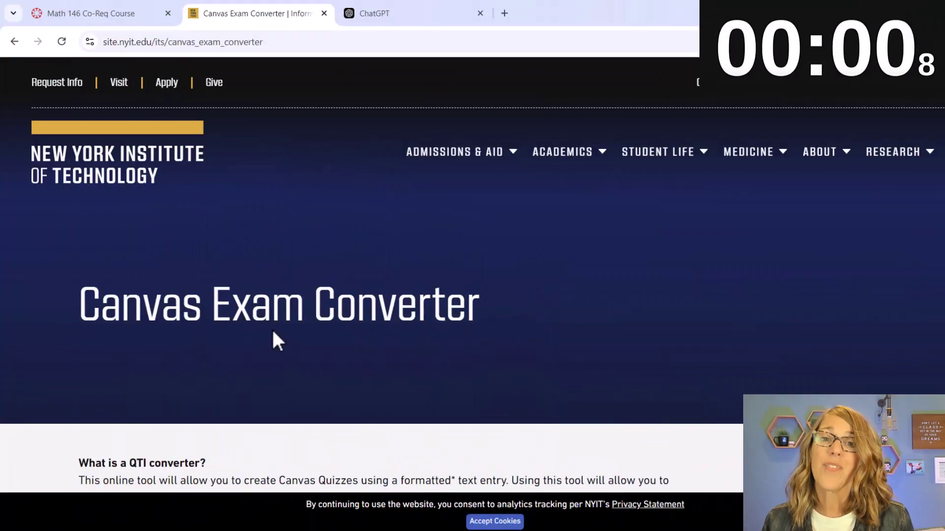
# Copy the Multiple Choice formatting example, including the sample 'What is 2+3?' question and choices
pyautogui.scroll(-1, 272, 332)
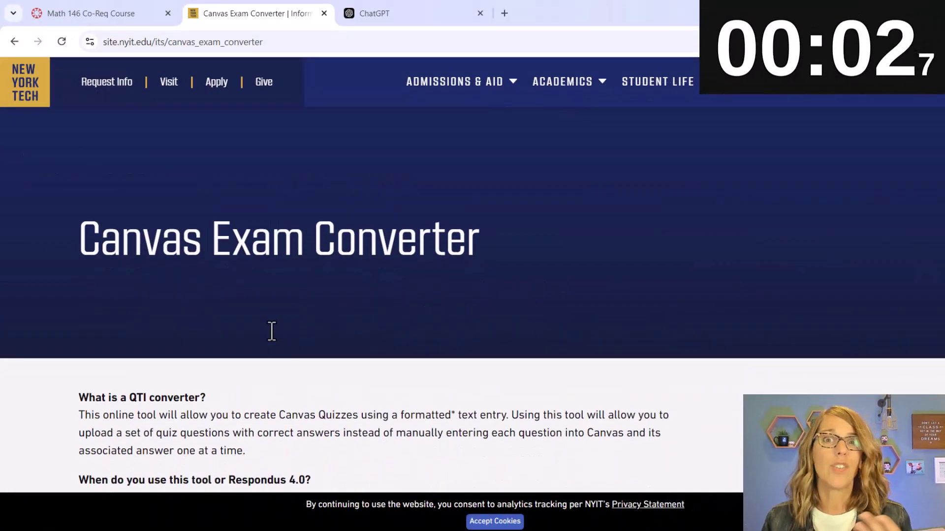
pyautogui.scroll(-10, 273, 330)
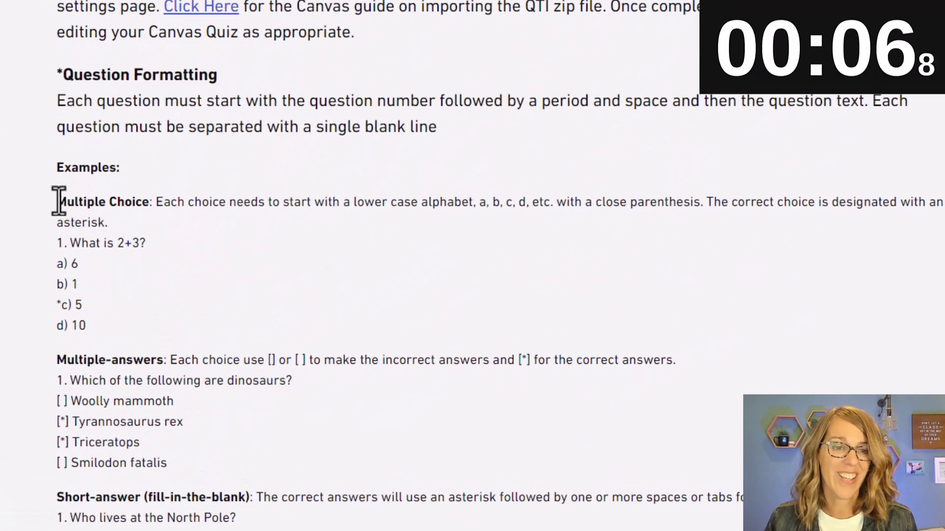
pyautogui.moveTo(56, 202); pyautogui.dragTo(131, 310)
pyautogui.hotkey('ctrl', 'c')
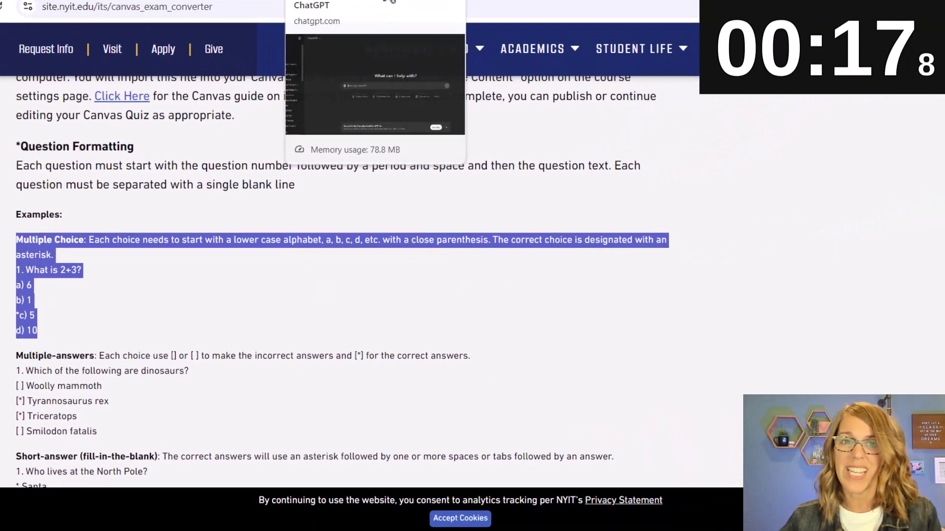
# Ask ChatGPT for a 5-question multiple choice logical fallacies quiz in the pasted format, without indents
pyautogui.click(423, 17)
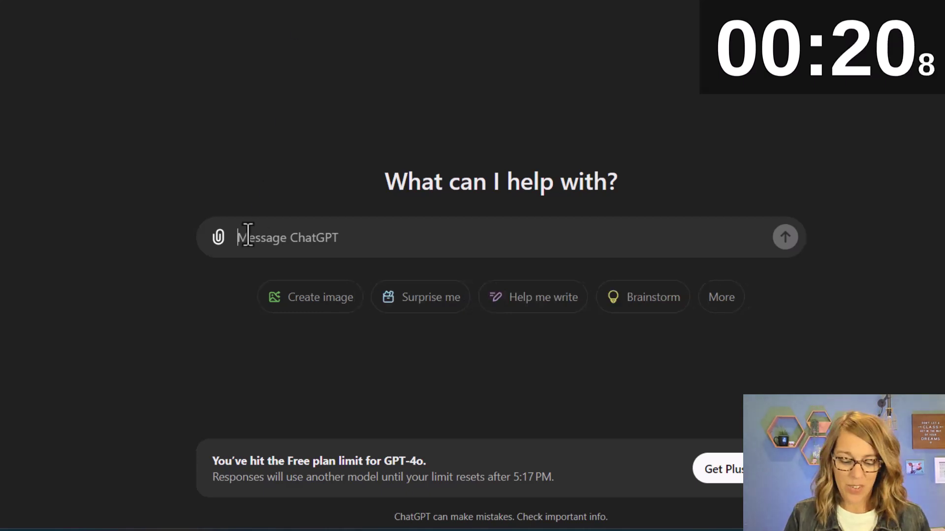
pyautogui.write('create a 5 qu')
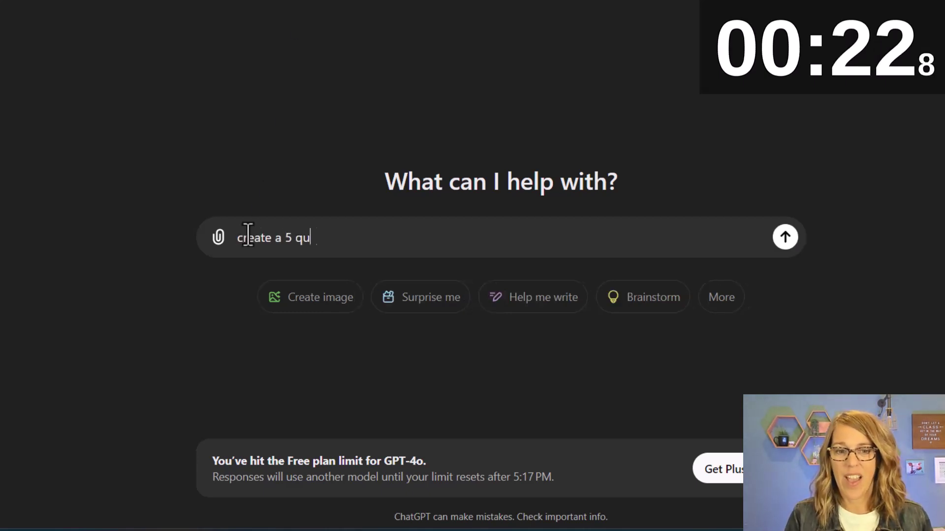
pyautogui.write('estion multipe')
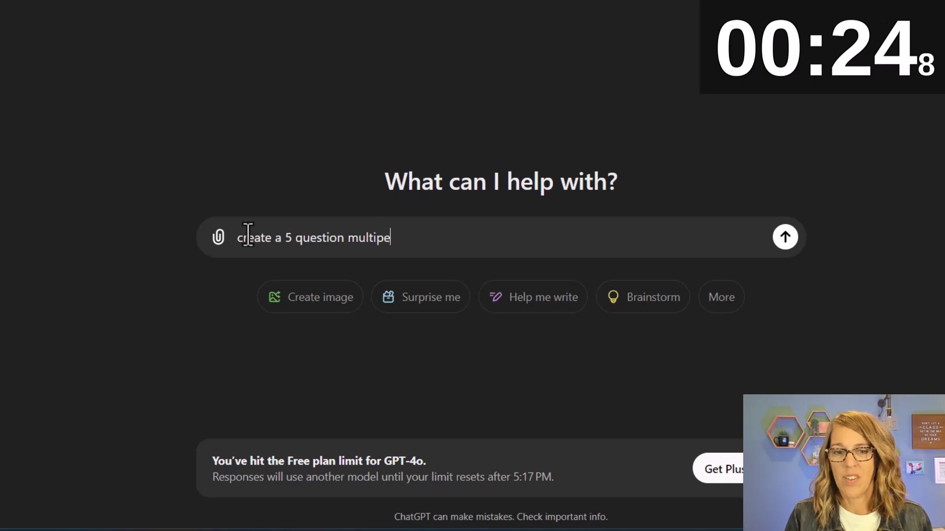
pyautogui.press('BackSpace')
pyautogui.write('le choic')
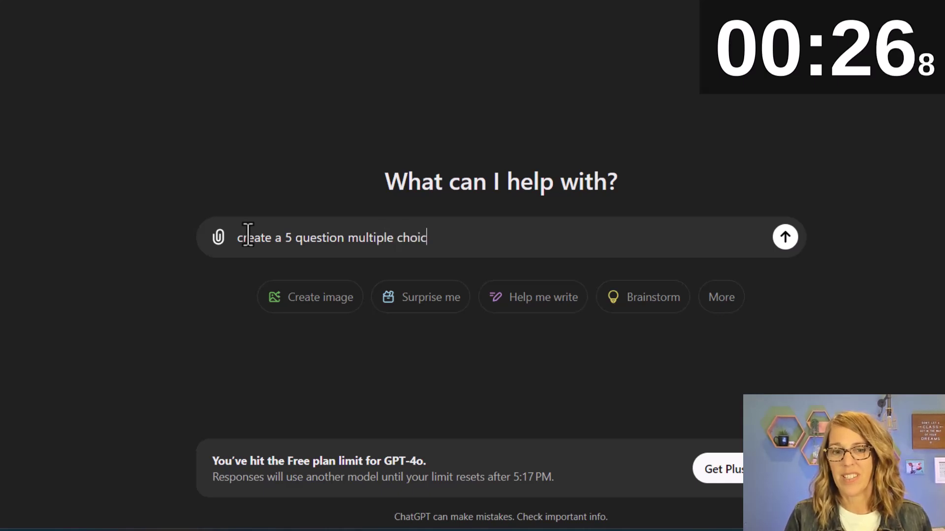
pyautogui.write('e quiz on logic')
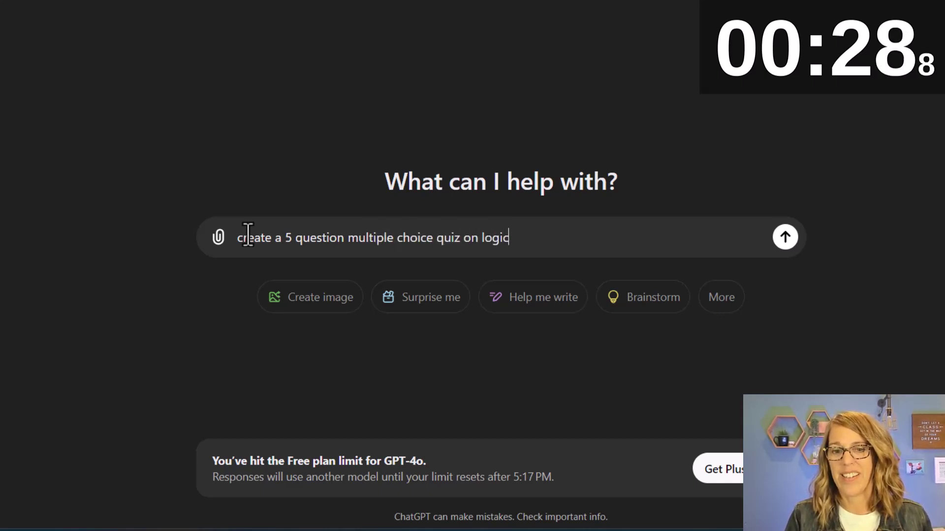
pyautogui.write('al fallacies')
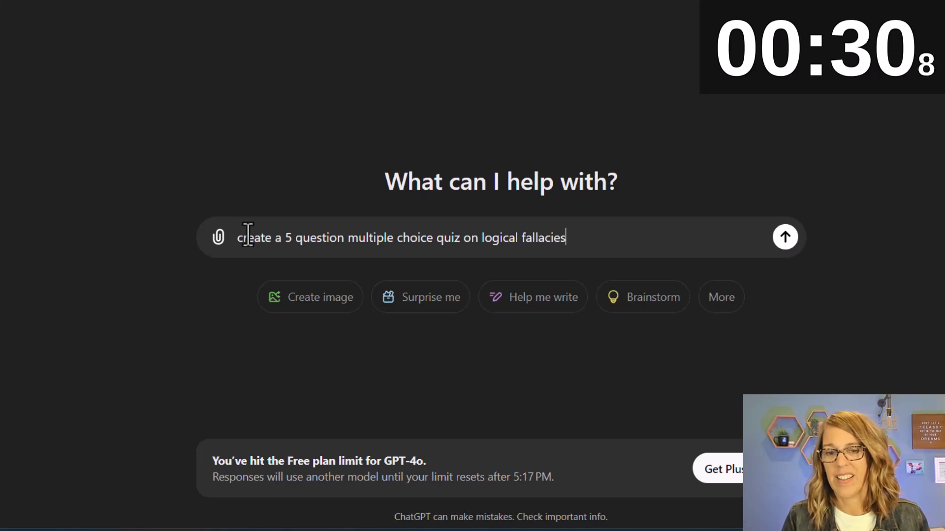
pyautogui.write(' using the format below')
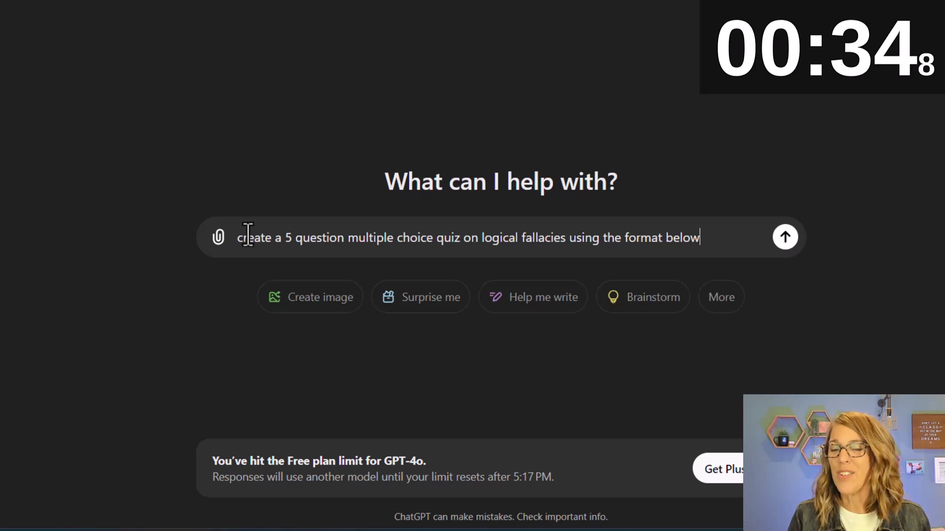
pyautogui.write('. ')
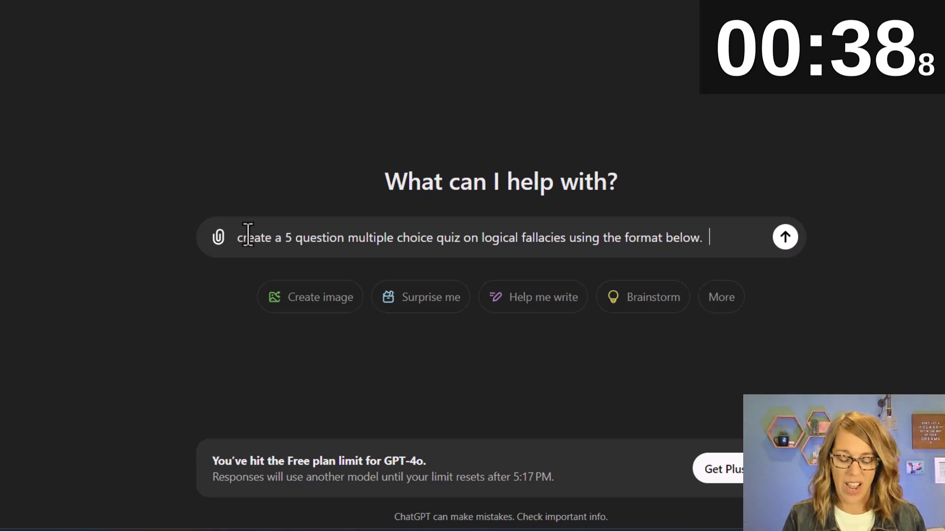
pyautogui.write(" And don't use ")
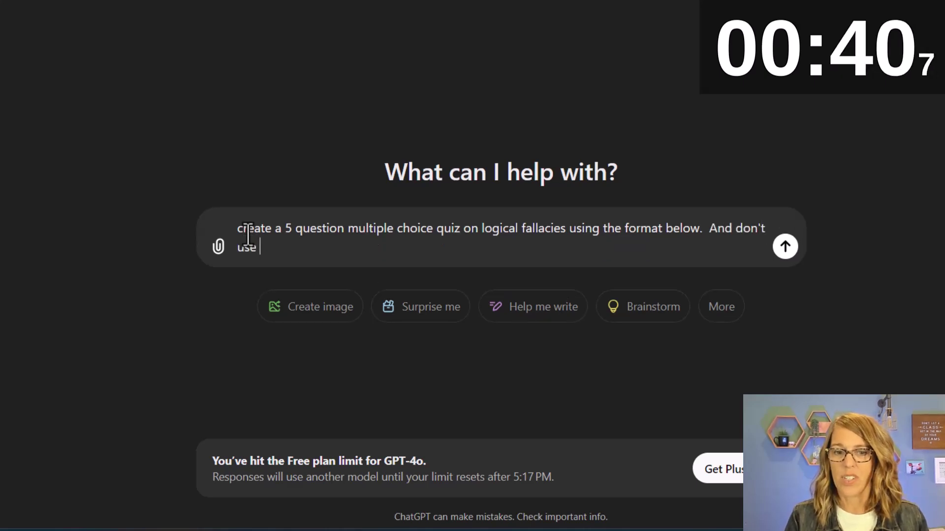
pyautogui.write('indent')
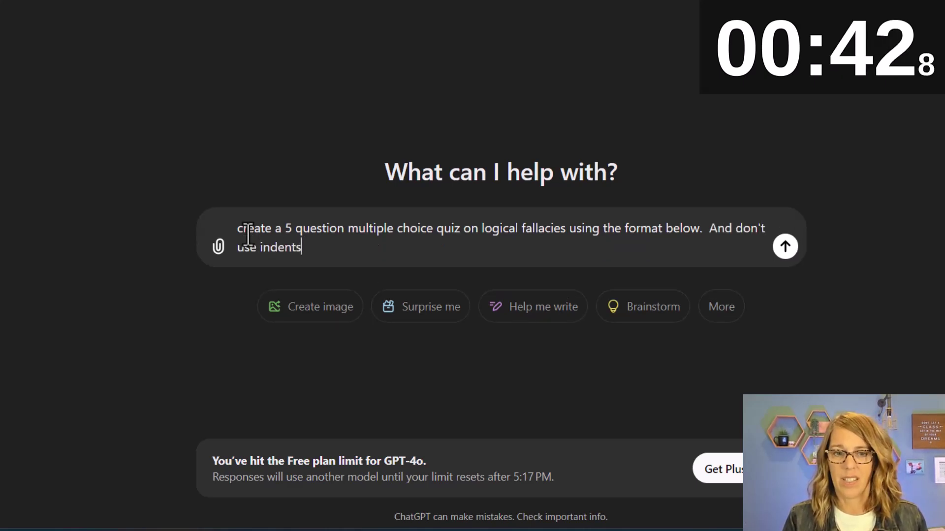
pyautogui.write('s')
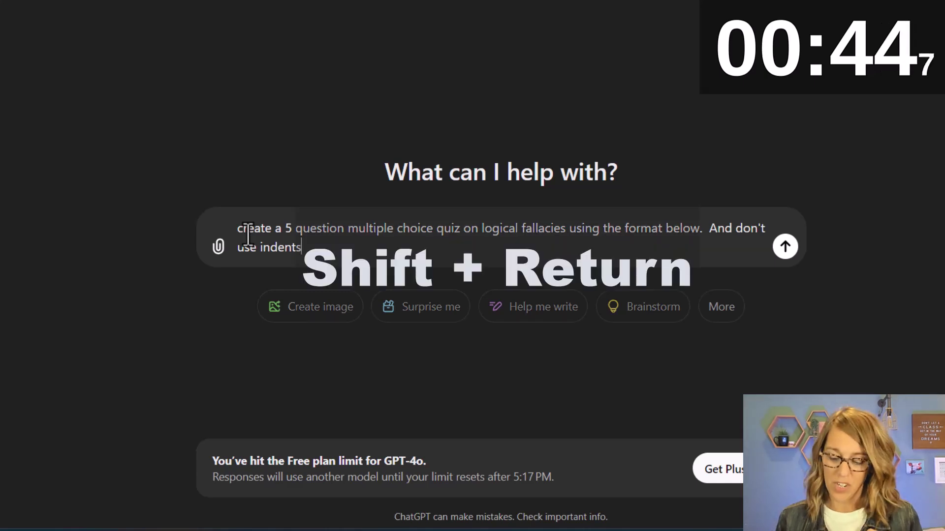
pyautogui.hotkey('shift', 'Return')
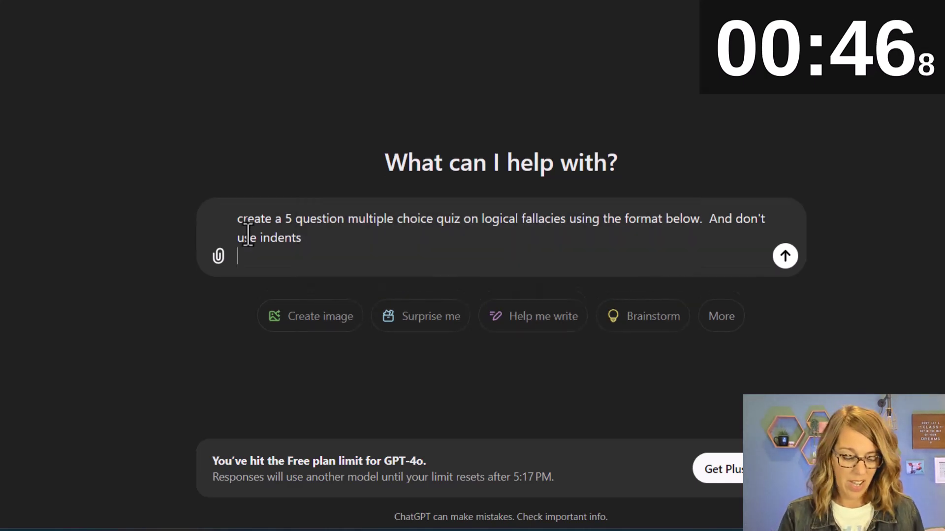
pyautogui.hotkey('ctrl', 'v')
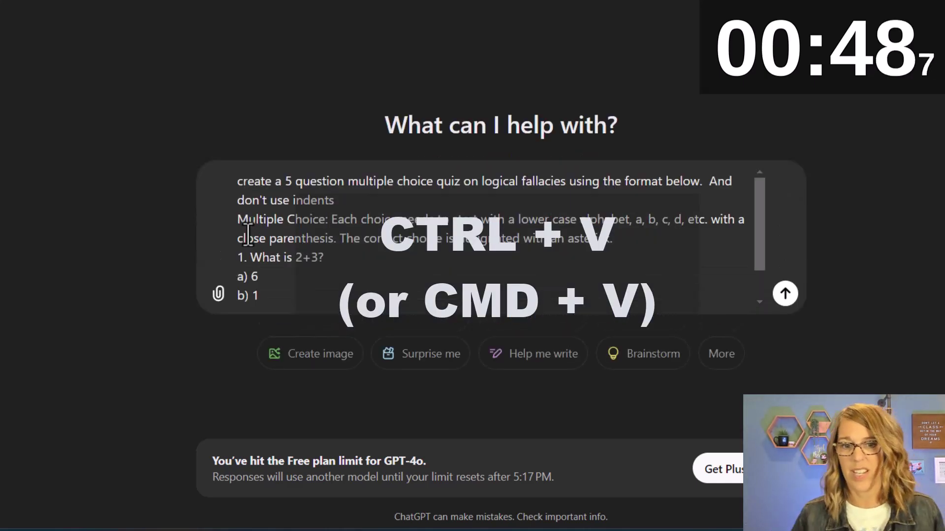
pyautogui.click(784, 295)
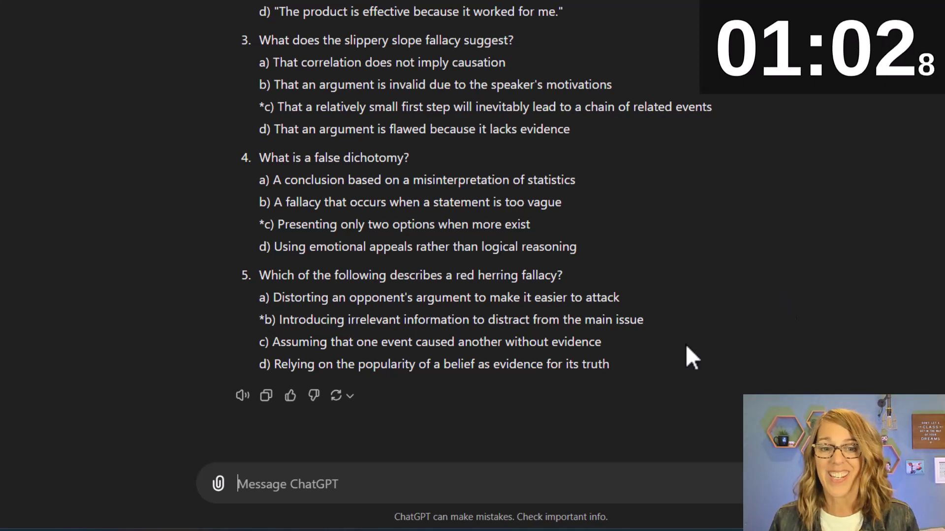
# Copy ChatGPT's full quiz answer and return to the Canvas Exam Converter page
pyautogui.scroll(6, 479, 354)
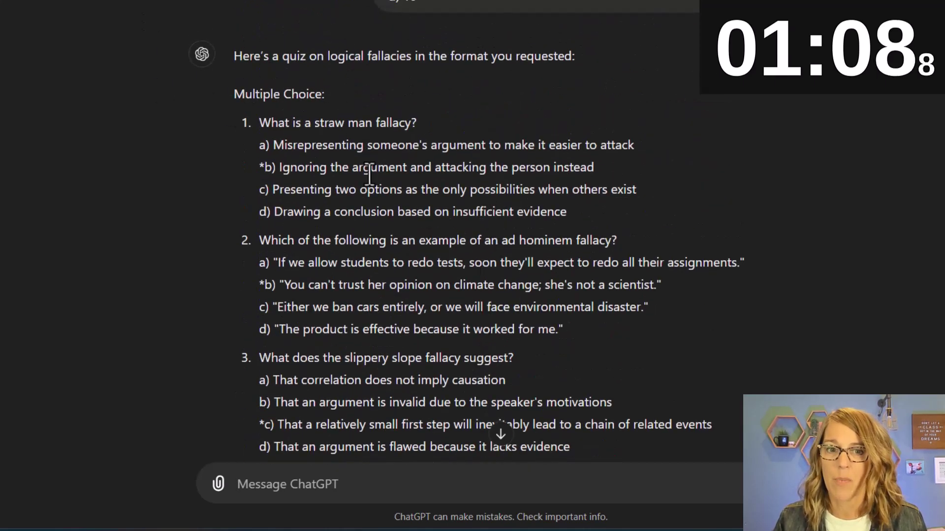
pyautogui.scroll(-6, 369, 174)
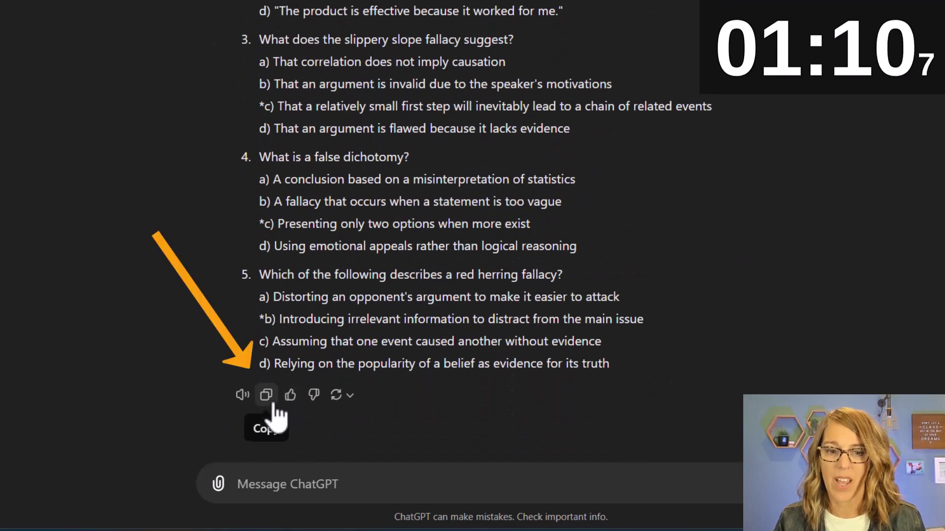
pyautogui.click(267, 395)
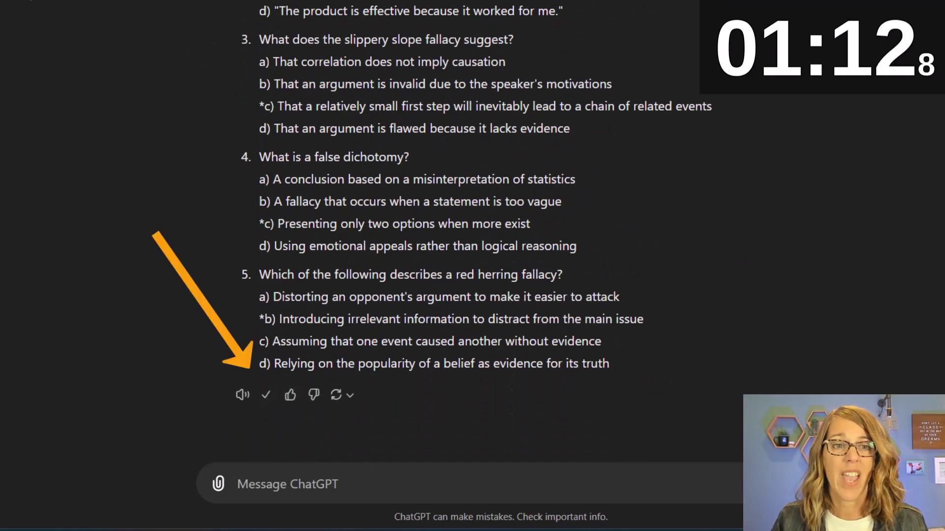
pyautogui.click(283, 15)
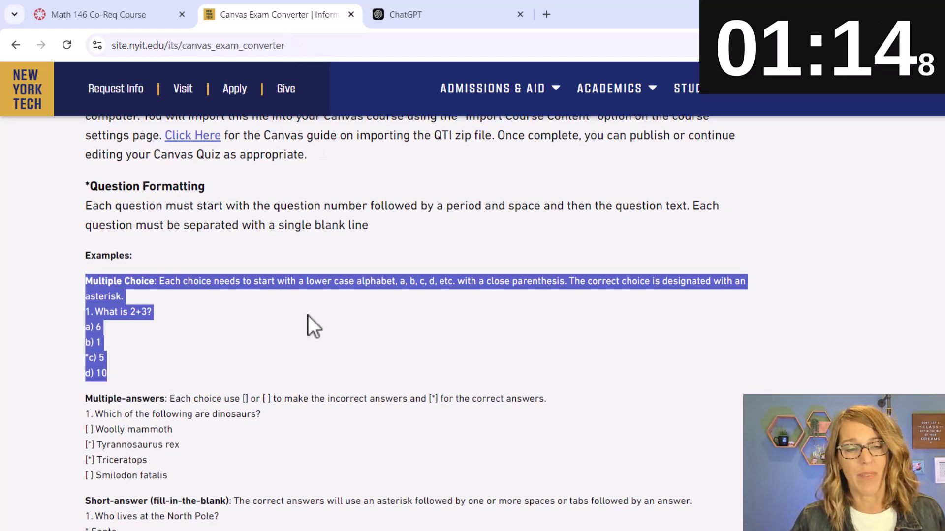
# Enter 'Fallacy Quiz' as the assessment title and paste the quiz into the exam text box
pyautogui.scroll(-5, 308, 315)
pyautogui.scroll(-5, 306, 326)
pyautogui.scroll(-2, 141, 270)
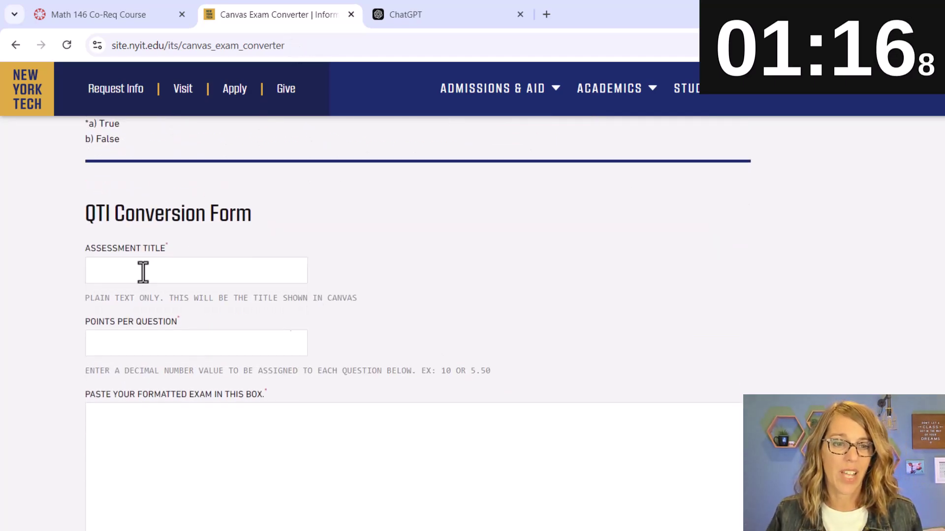
pyautogui.click(139, 270)
pyautogui.write('F')
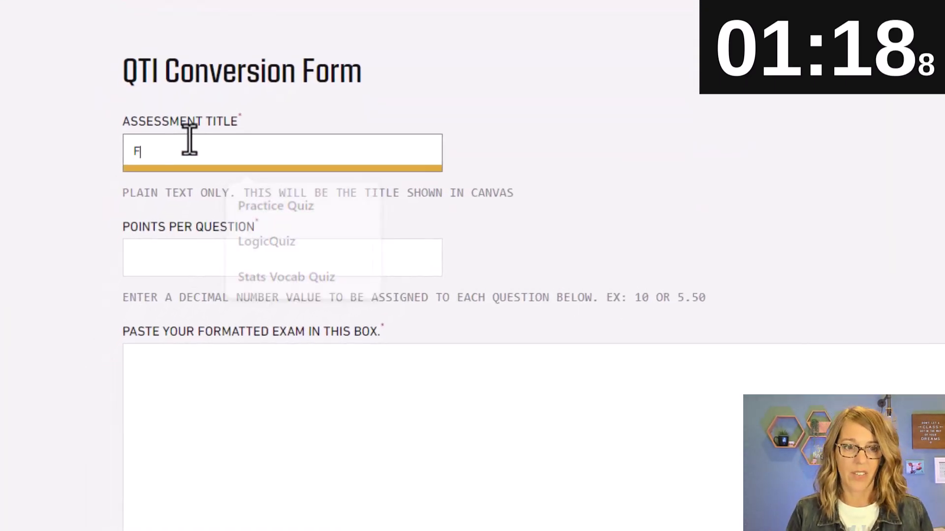
pyautogui.write('allacy Quiz')
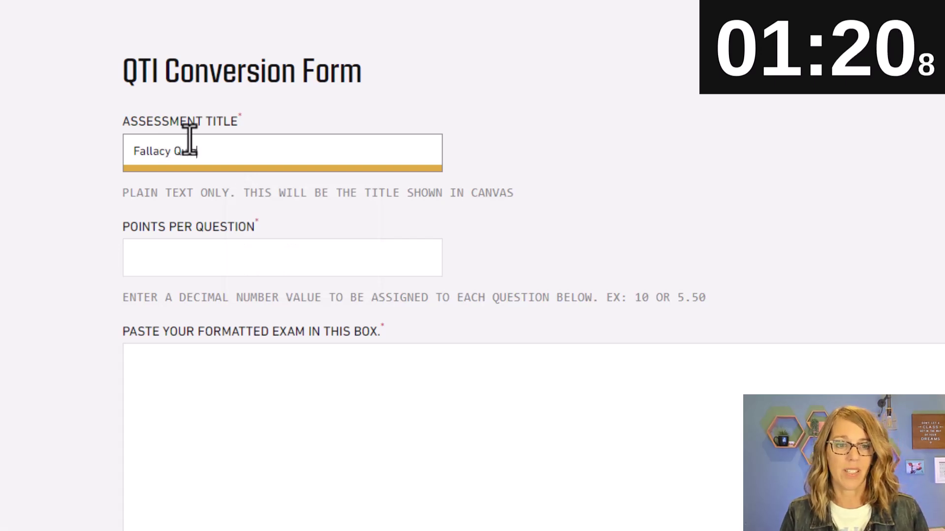
pyautogui.press('Tab')
pyautogui.press('Tab')
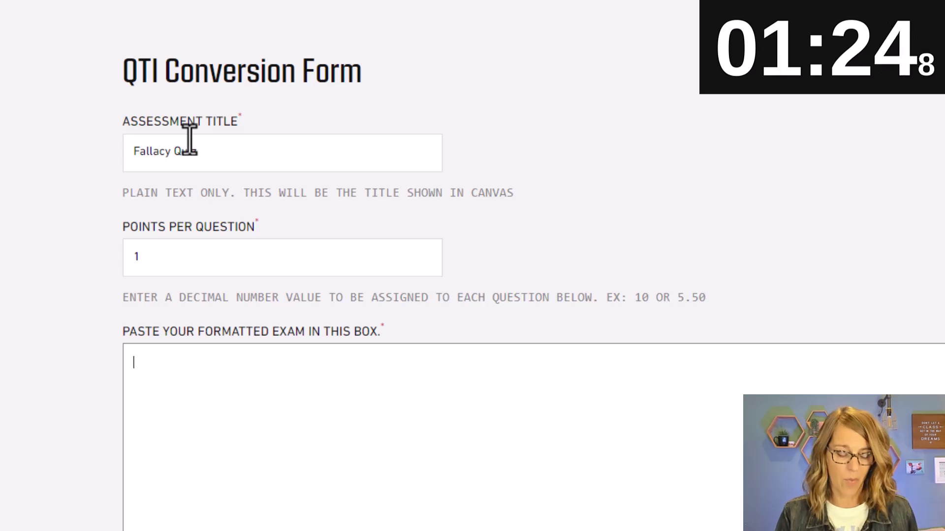
pyautogui.hotkey('ctrl', 'v')
# Delete the intro and Multiple Choice heading lines and the blank line before question 1
pyautogui.scroll(-5, 190, 140)
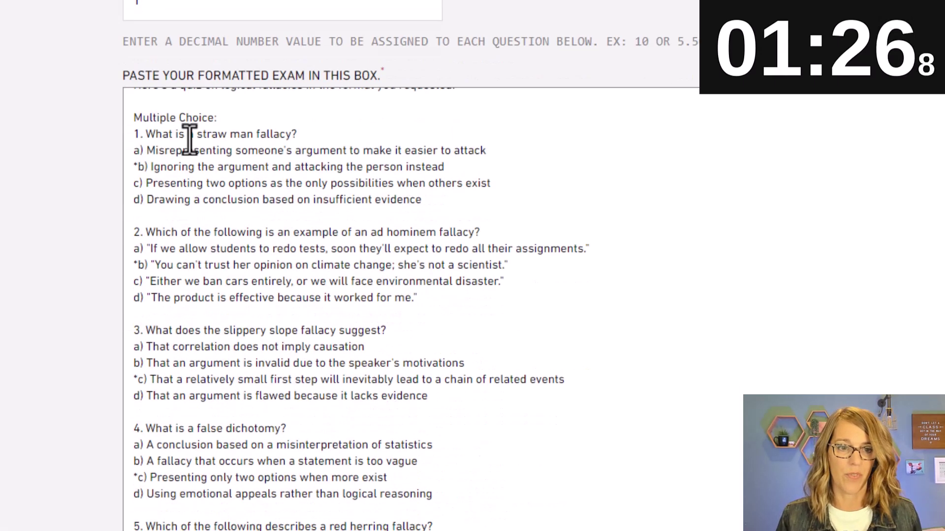
pyautogui.scroll(1, 231, 118)
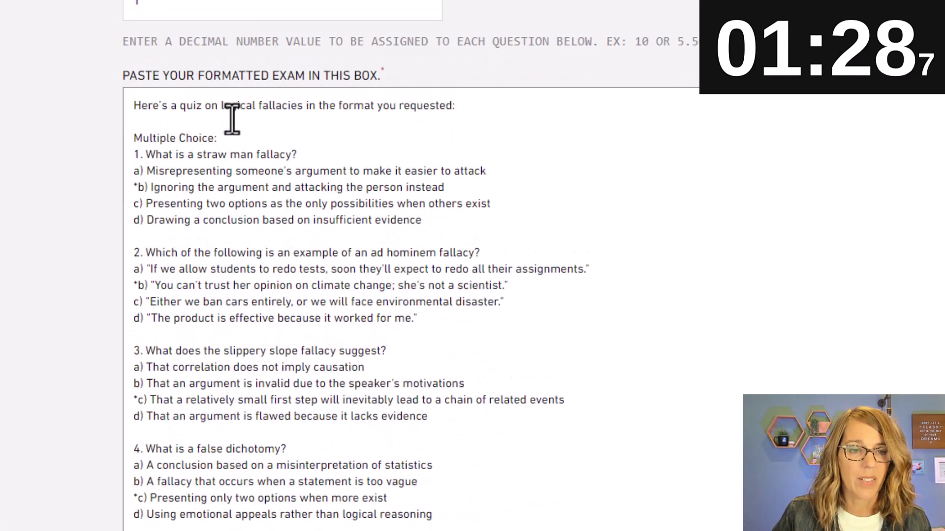
pyautogui.moveTo(228, 140); pyautogui.dragTo(114, 86)
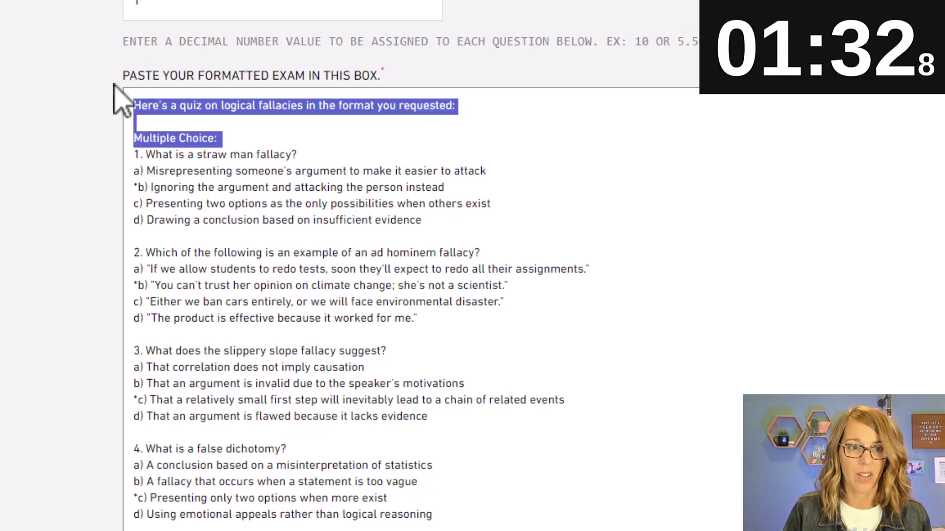
pyautogui.press('BackSpace')
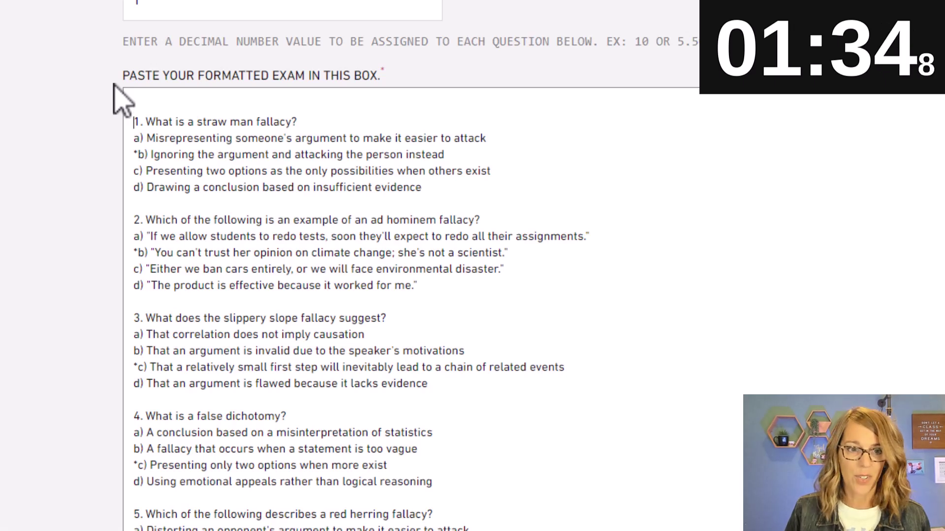
pyautogui.press('BackSpace')
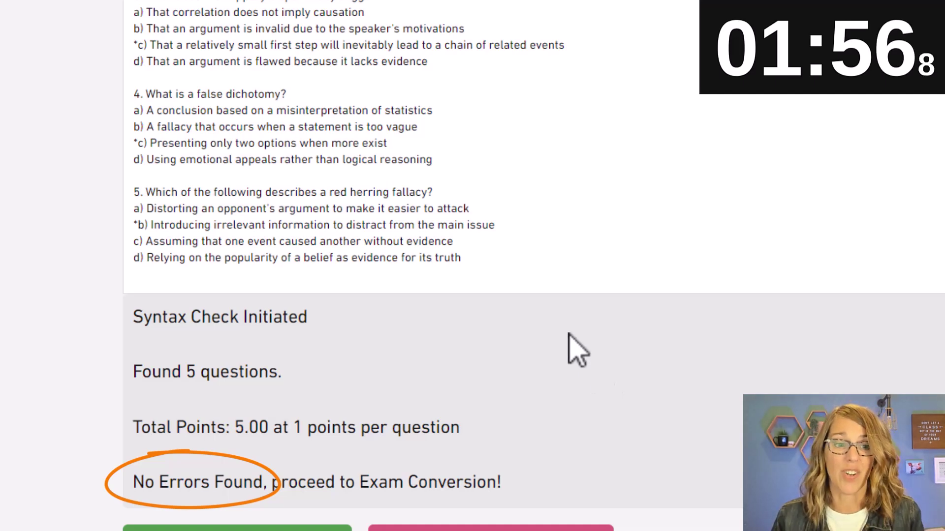
# Select the Multiple-answers format example and switch back to ChatGPT
pyautogui.scroll(5, 572, 344)
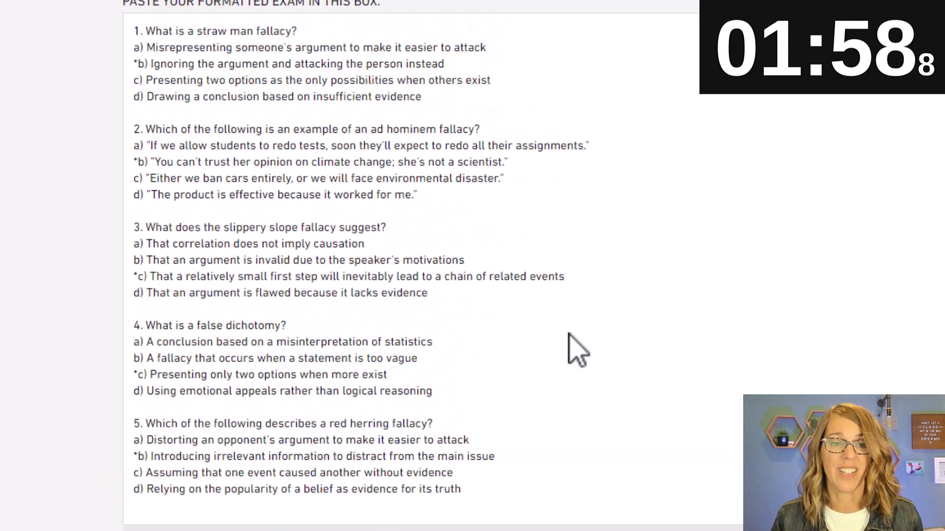
pyautogui.scroll(15, 572, 349)
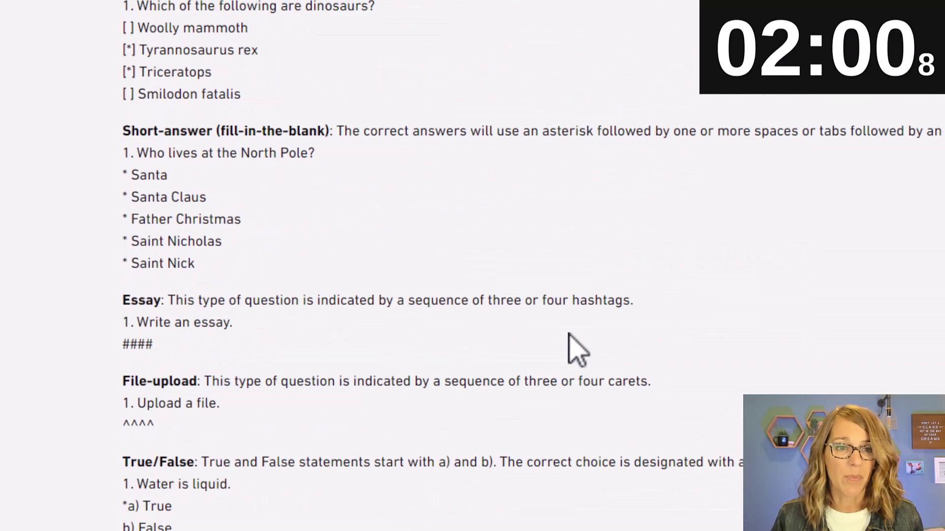
pyautogui.scroll(2, 578, 351)
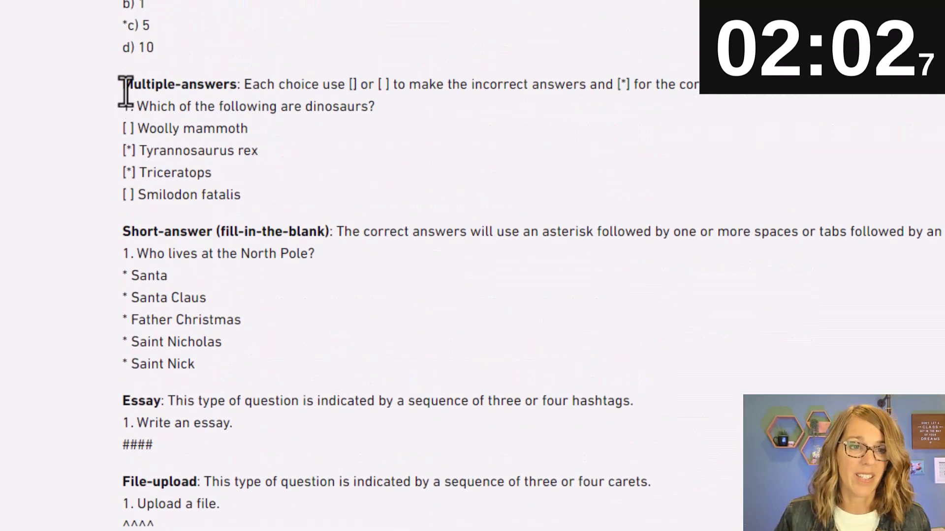
pyautogui.moveTo(124, 85); pyautogui.dragTo(277, 199)
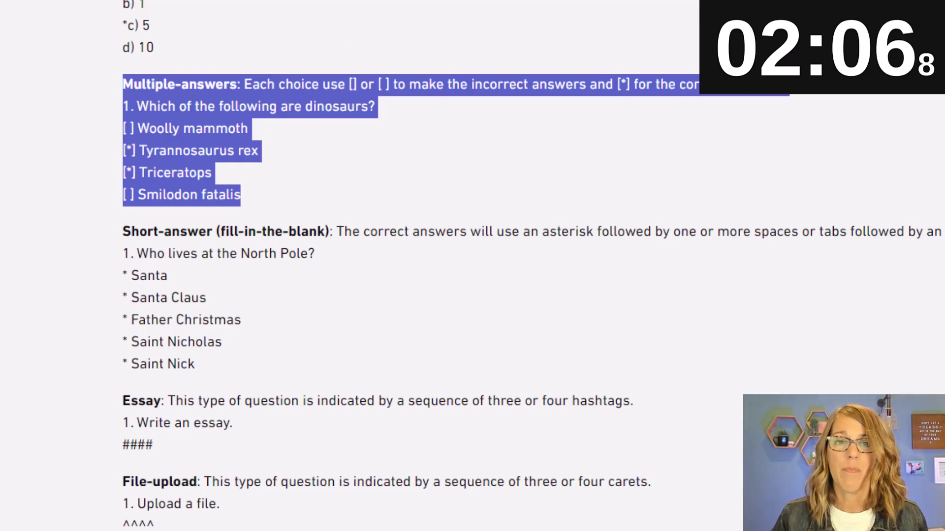
pyautogui.hotkey('alt', 'Tab')
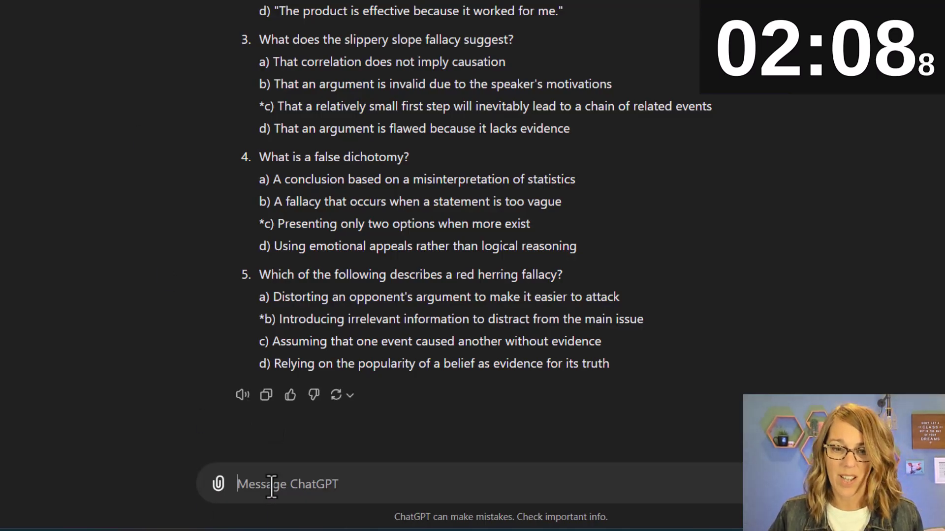
# Draft a request for five multiple-answer fallacy questions numbered 6–10, pasting the Multiple-answers format below
pyautogui.write('add 5')
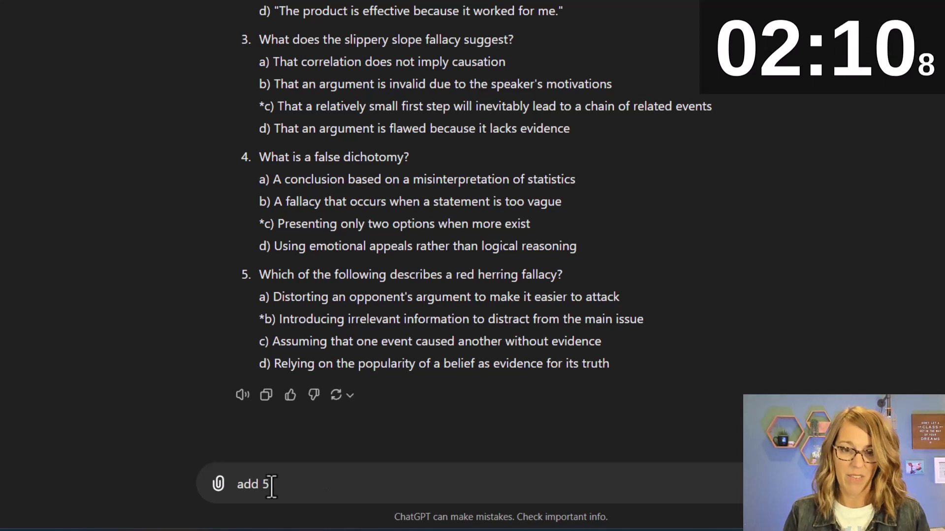
pyautogui.write(' more questions, numbered')
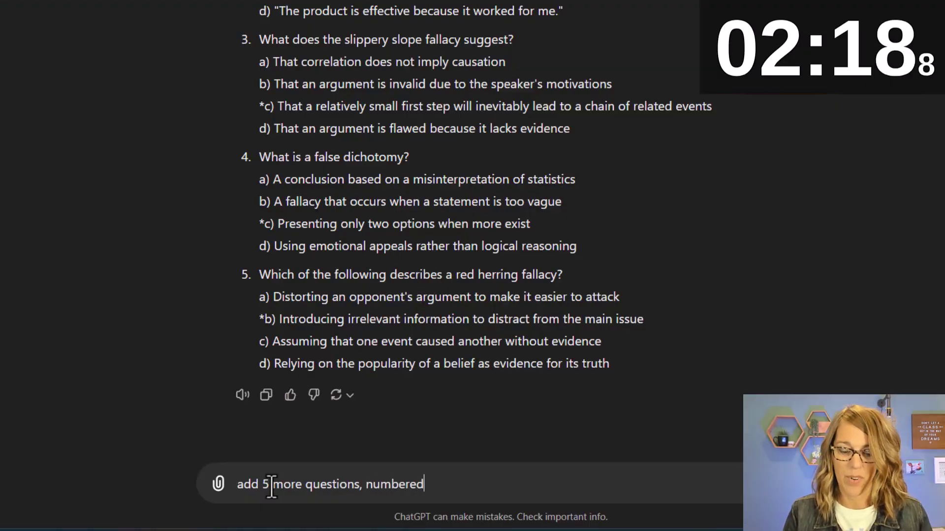
pyautogui.write('6 - 10')
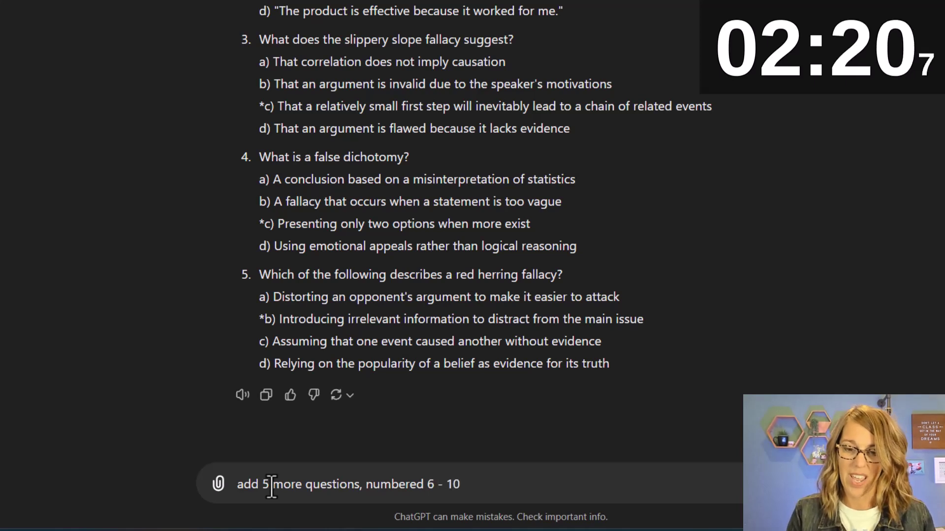
pyautogui.write(', but t')
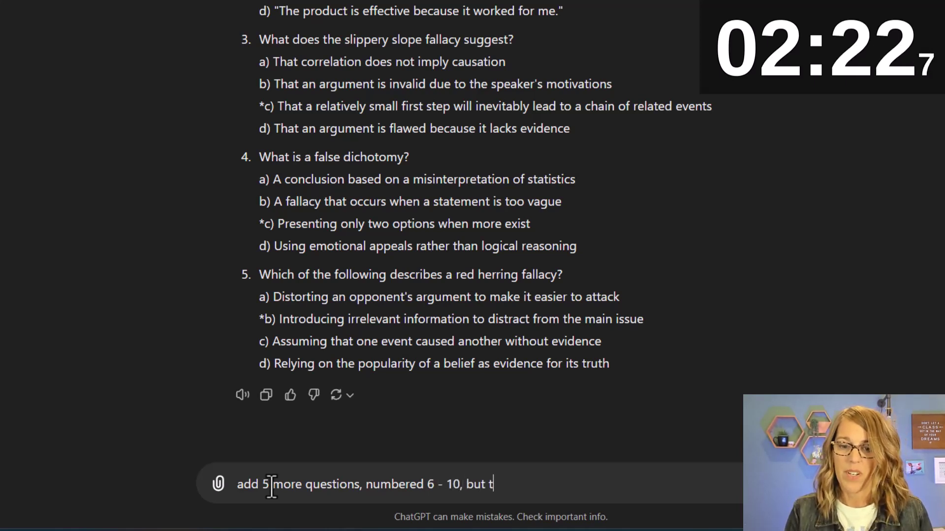
pyautogui.write('hese are multiple ')
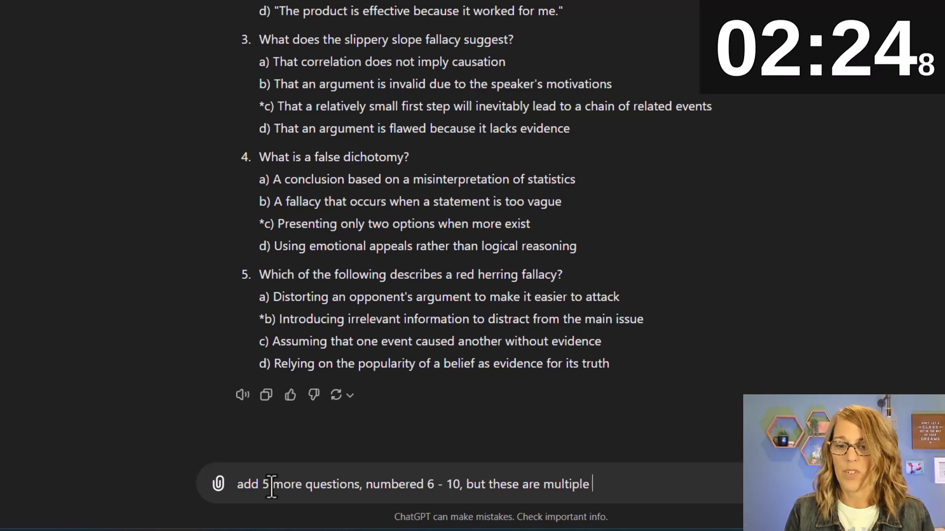
pyautogui.write('answer whwere th')
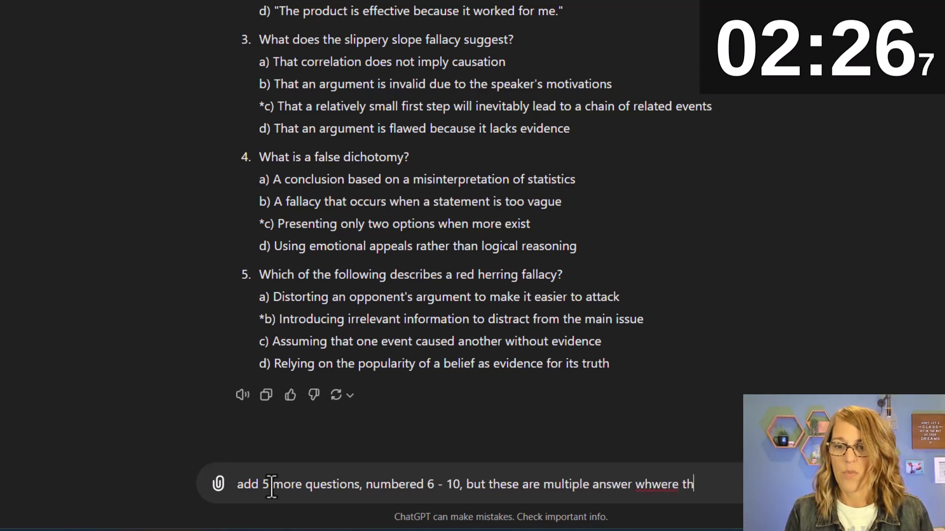
pyautogui.press('BackSpace')
pyautogui.press('BackSpace')
pyautogui.press('BackSpace')
pyautogui.press('BackSpace')
pyautogui.write('ee')
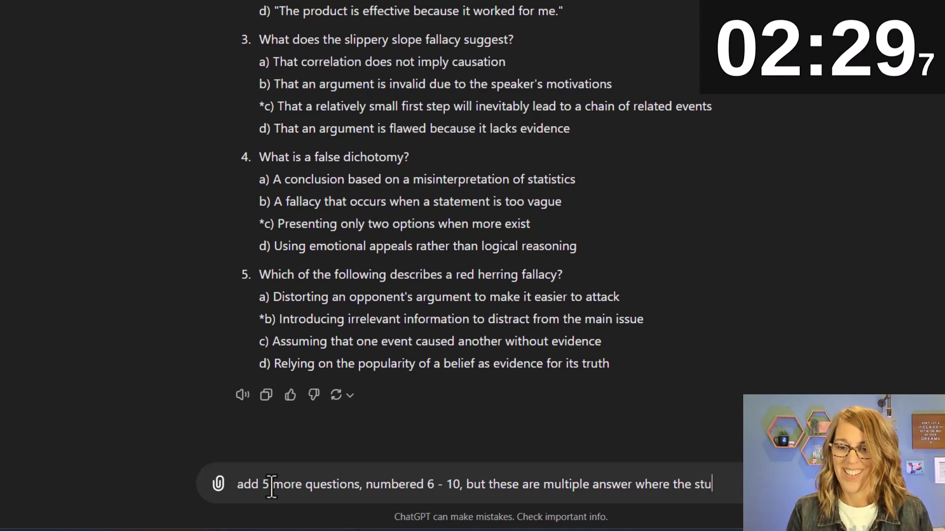
pyautogui.write('dent select all')
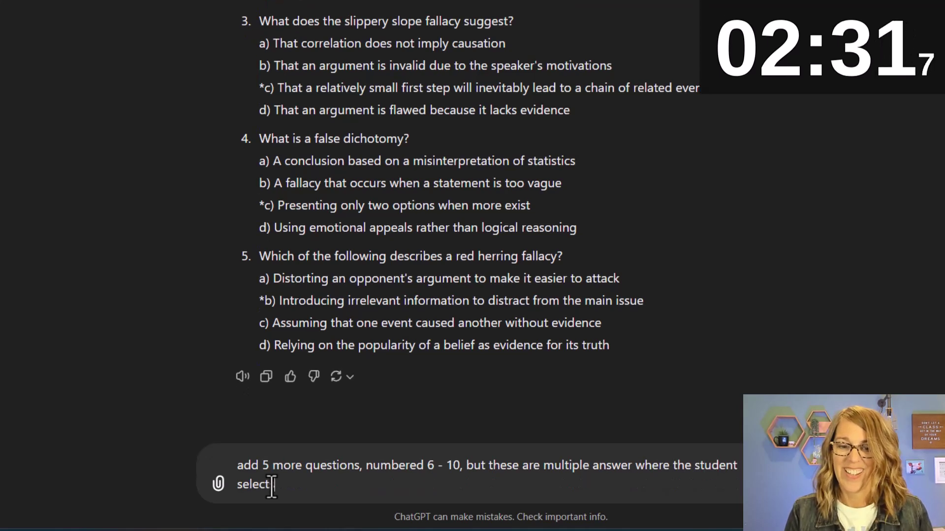
pyautogui.write(' exampl')
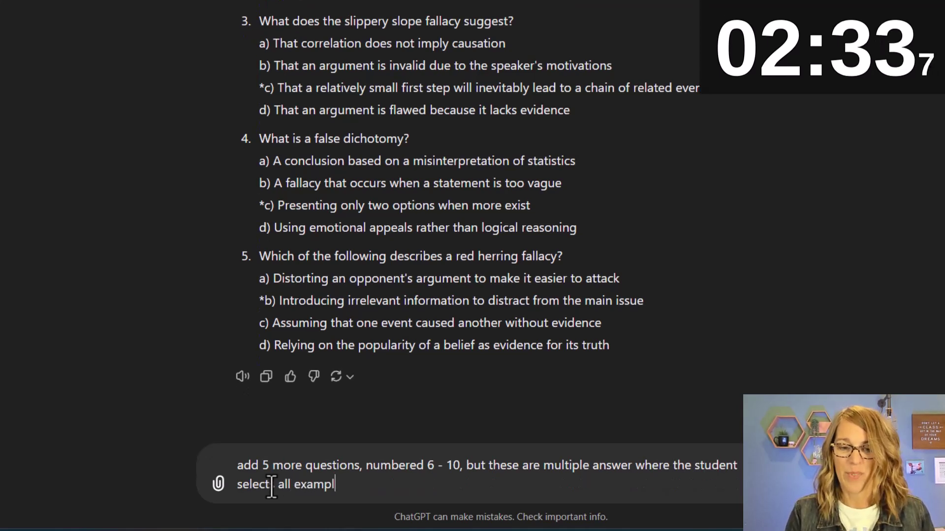
pyautogui.write('es that match the g')
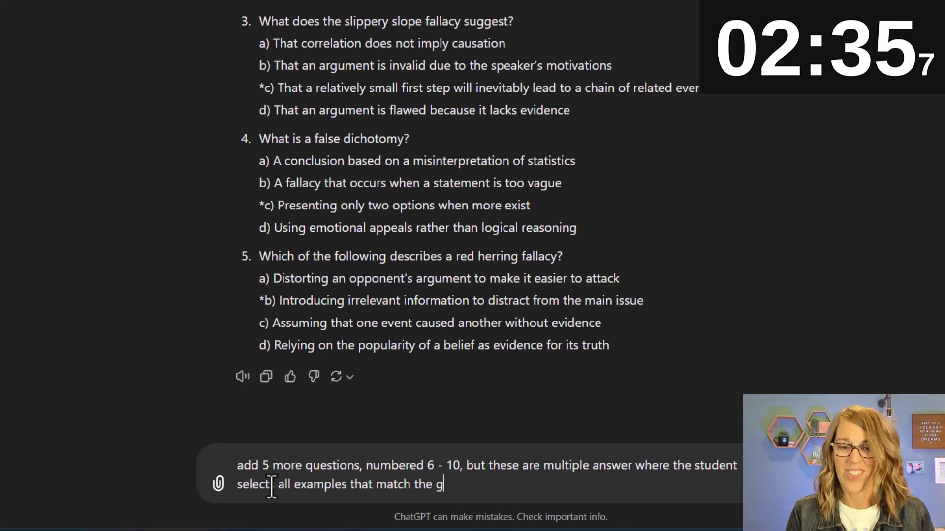
pyautogui.write('iven fallacy type')
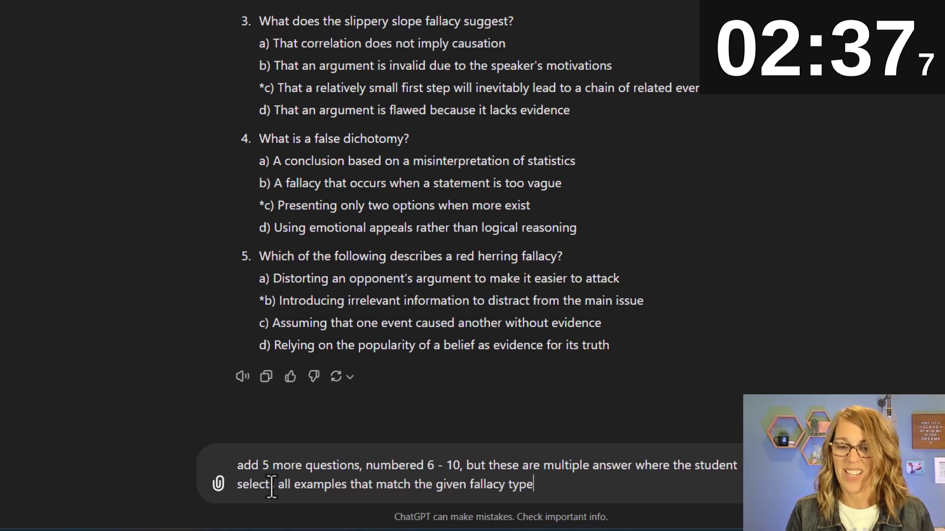
pyautogui.write('.  Use the fo')
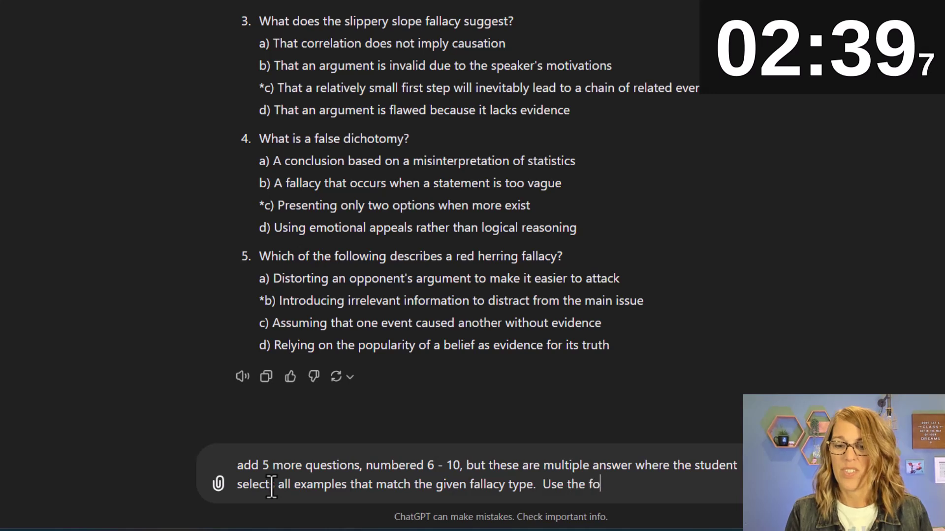
pyautogui.write('rmat bel')
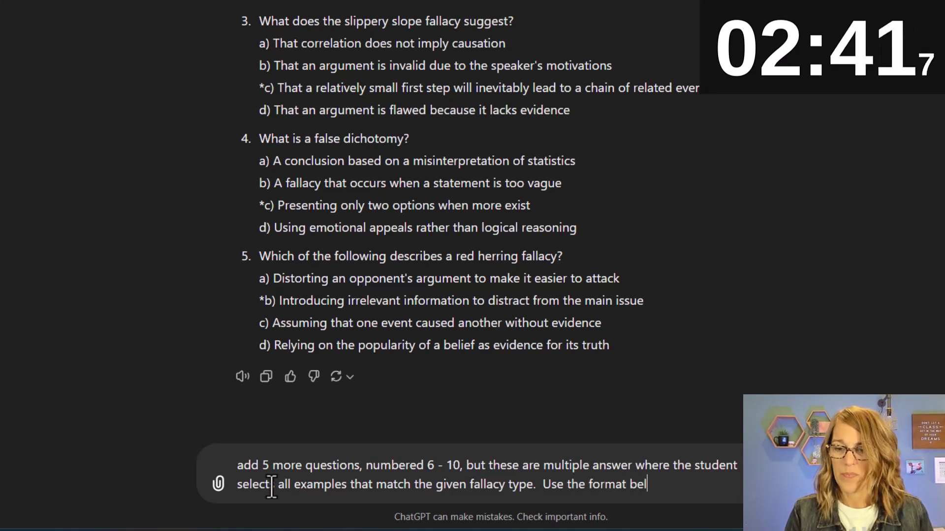
pyautogui.write("wow.  Don't")
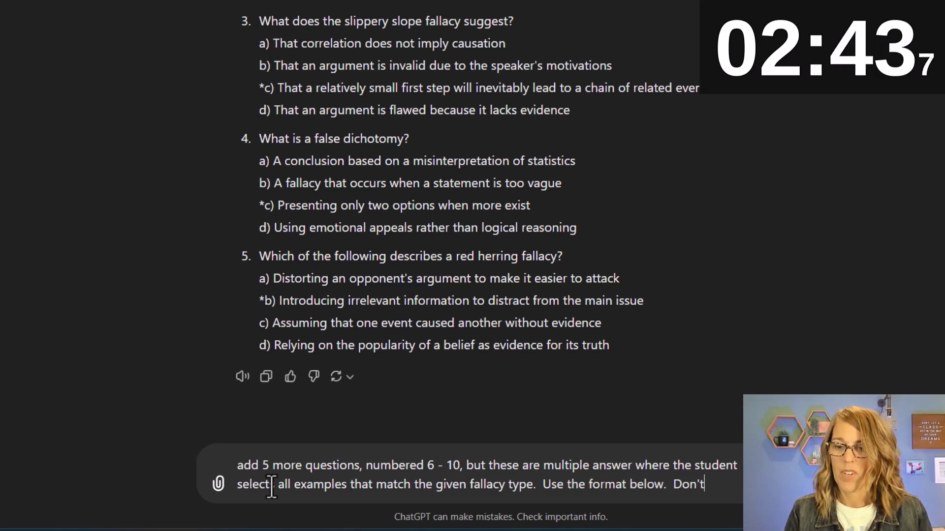
pyautogui.write(' use indents.')
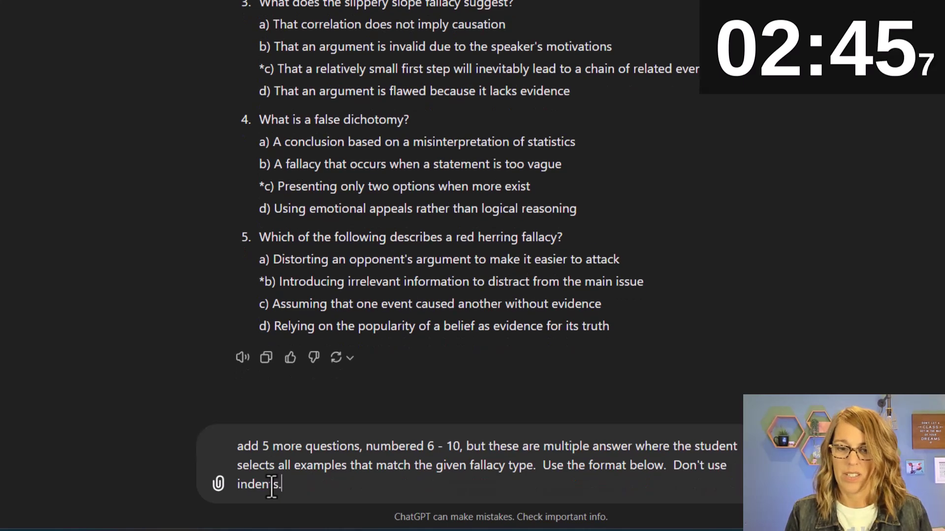
pyautogui.hotkey('shift', 'Return')
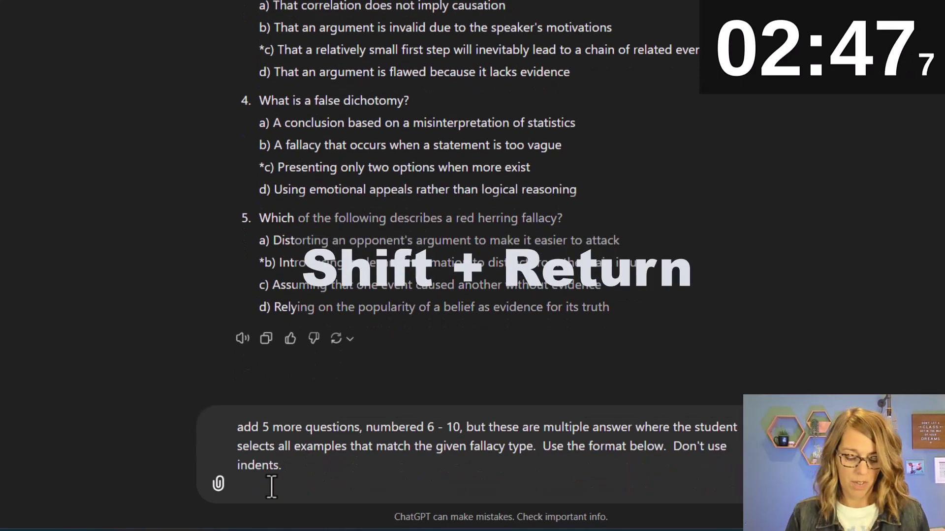
pyautogui.hotkey('ctrl', 'v')
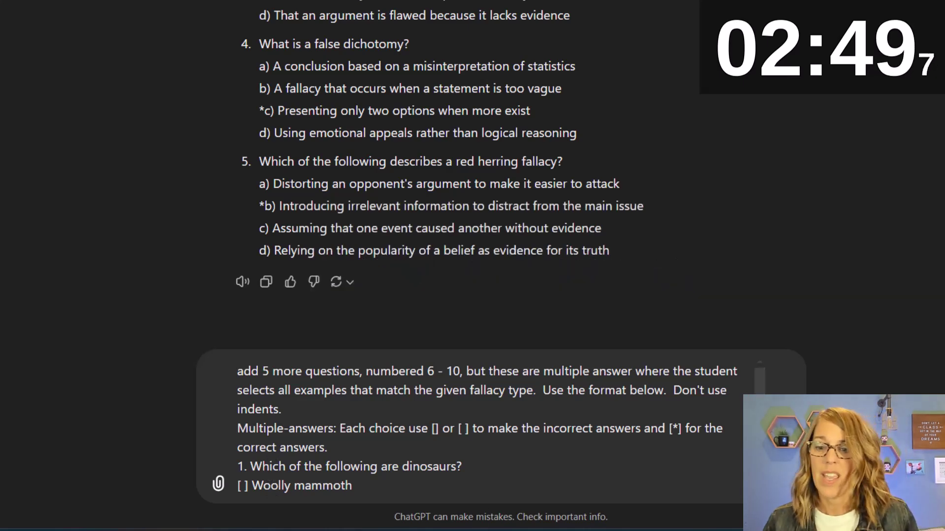
# Send the request for multiple-answer questions 6–10 asking for examples of each fallacy type
pyautogui.press('Return')
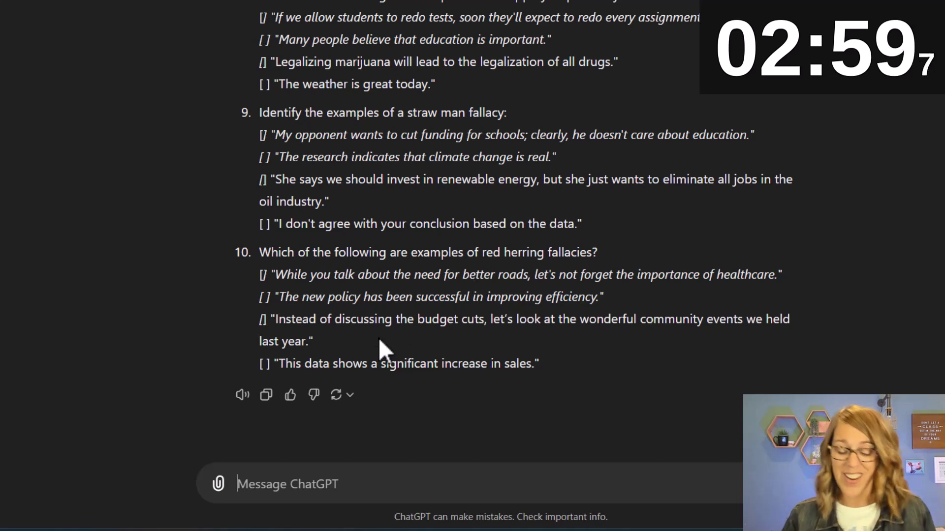
# Ask ChatGPT to 'Rewire without italics' for the new questions 6–10
pyautogui.write('Rewire w')
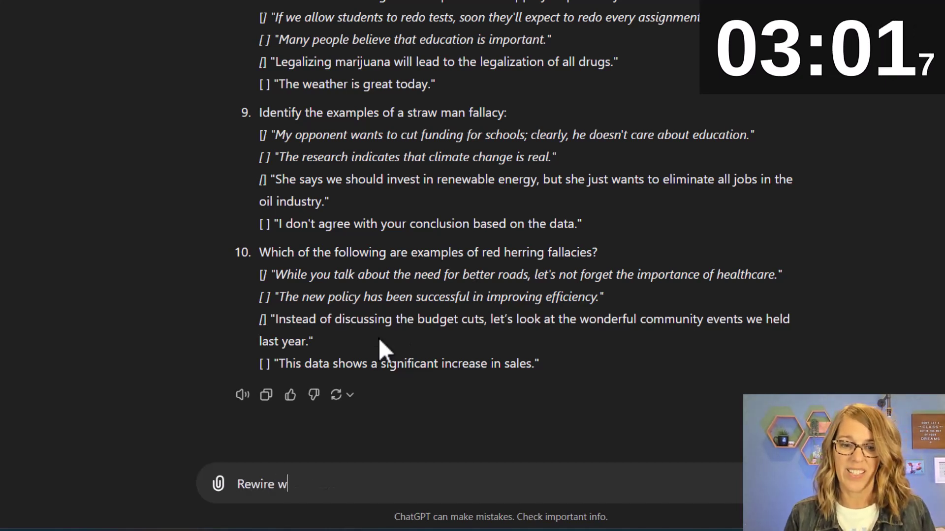
pyautogui.write('ithout italics')
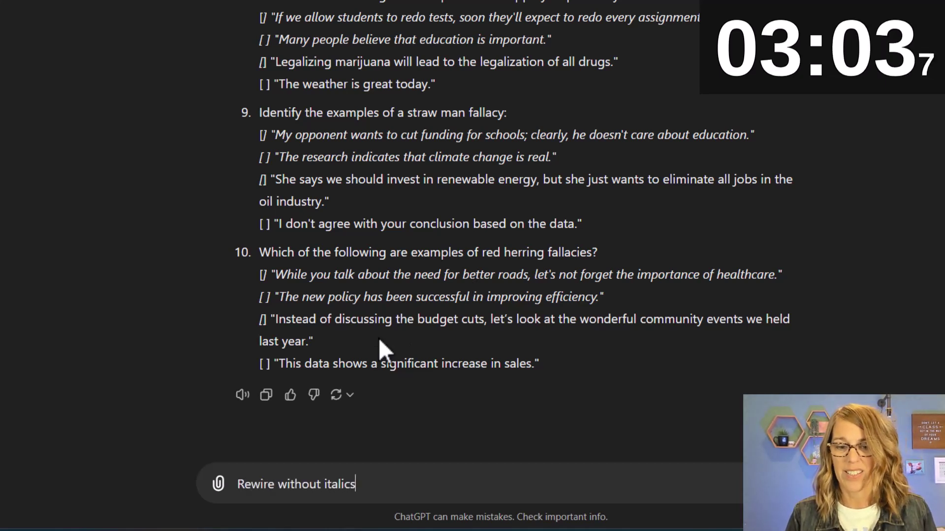
pyautogui.press('Return')
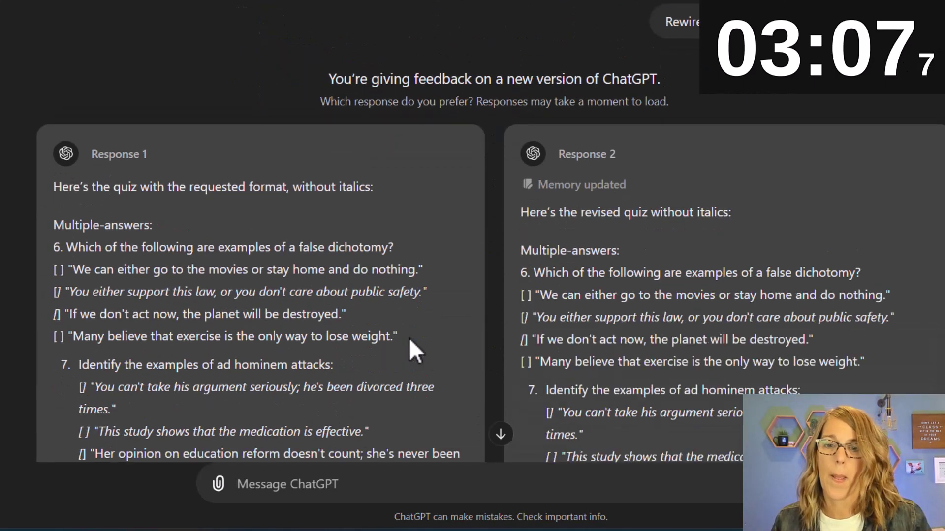
pyautogui.scroll(-6, 771, 223)
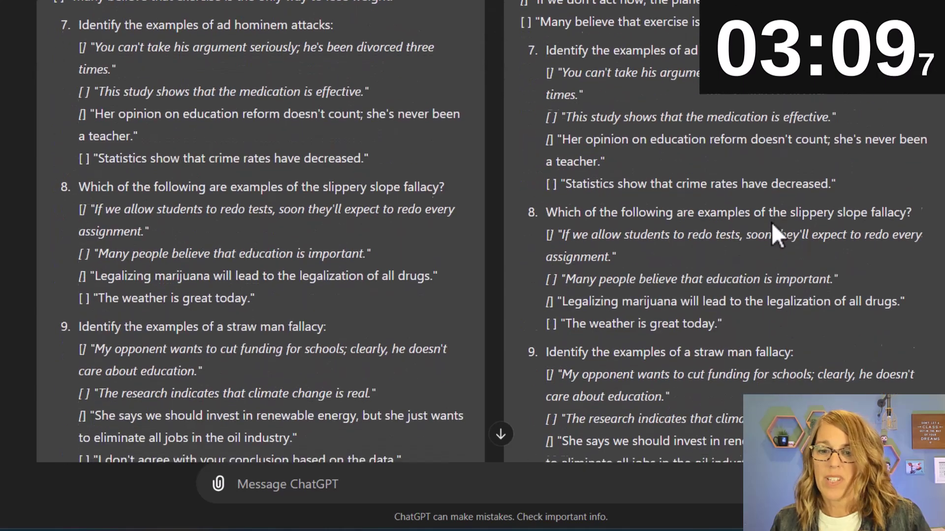
pyautogui.scroll(-6, 771, 222)
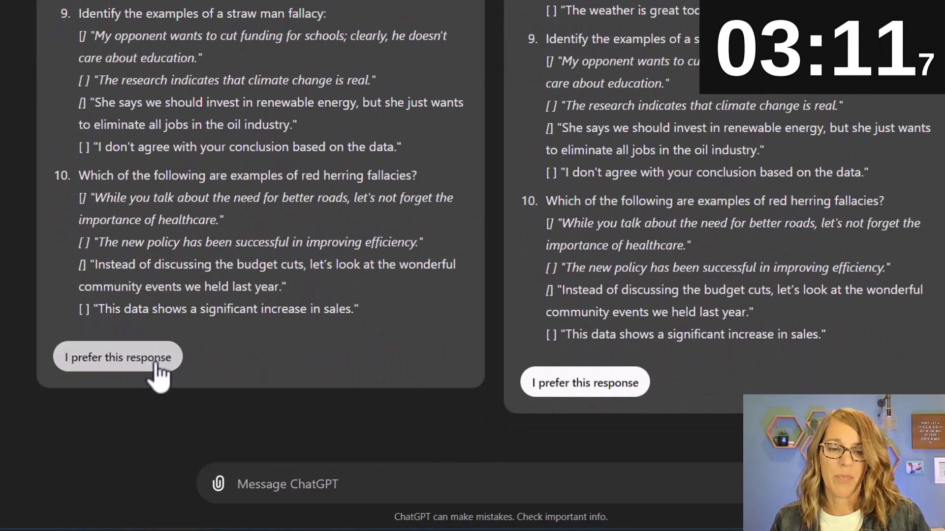
# Prefer Response 1, copy its questions 6–10, and return to the exam converter
pyautogui.click(156, 369)
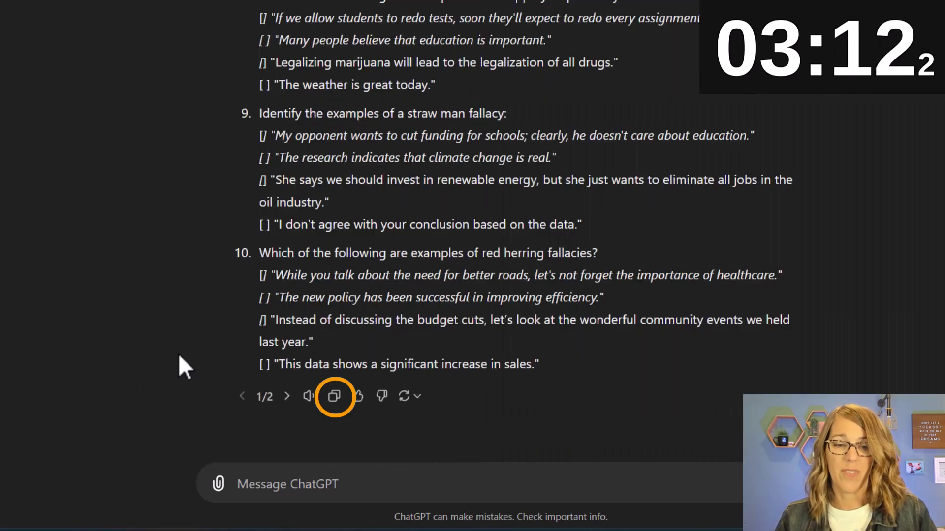
pyautogui.click(335, 396)
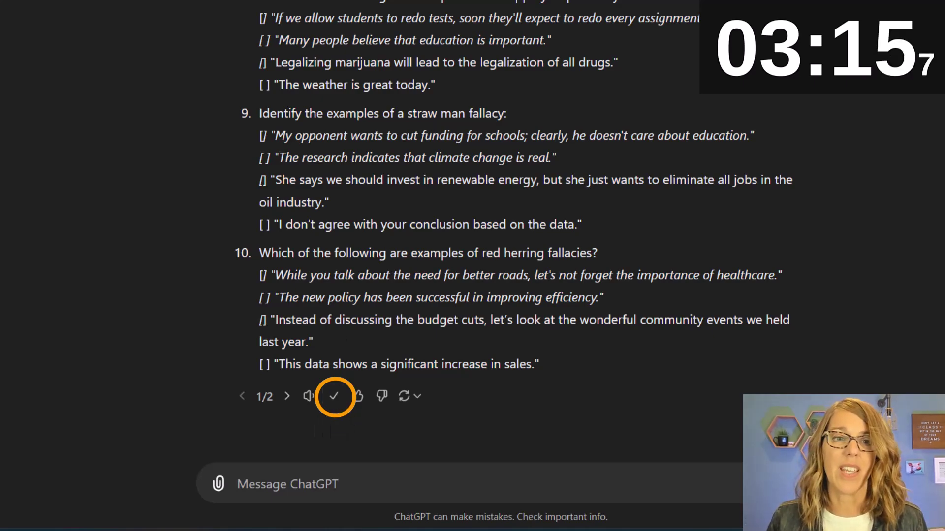
pyautogui.hotkey('alt', 'Tab')
# Paste questions 6–10 below question 5 and delete the leftover ChatGPT intro lines
pyautogui.scroll(-20, 489, 234)
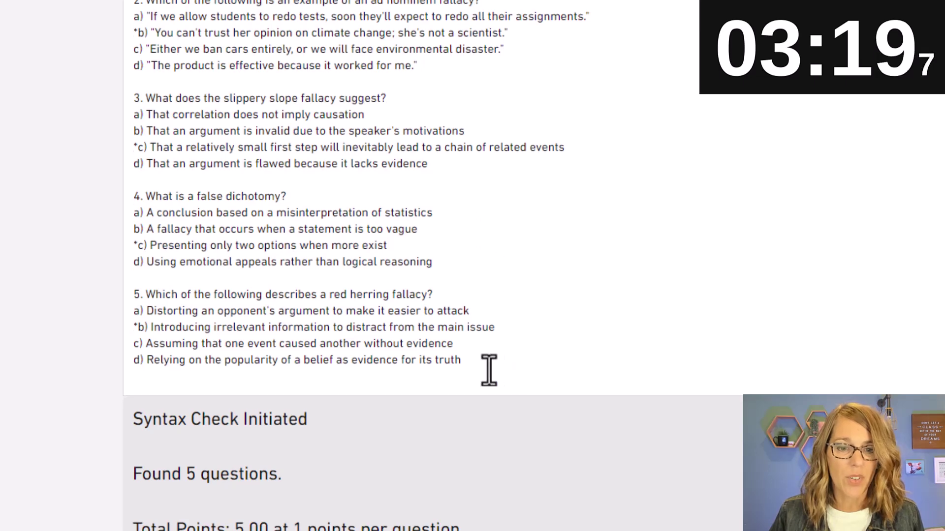
pyautogui.click(487, 369)
pyautogui.press('Return')
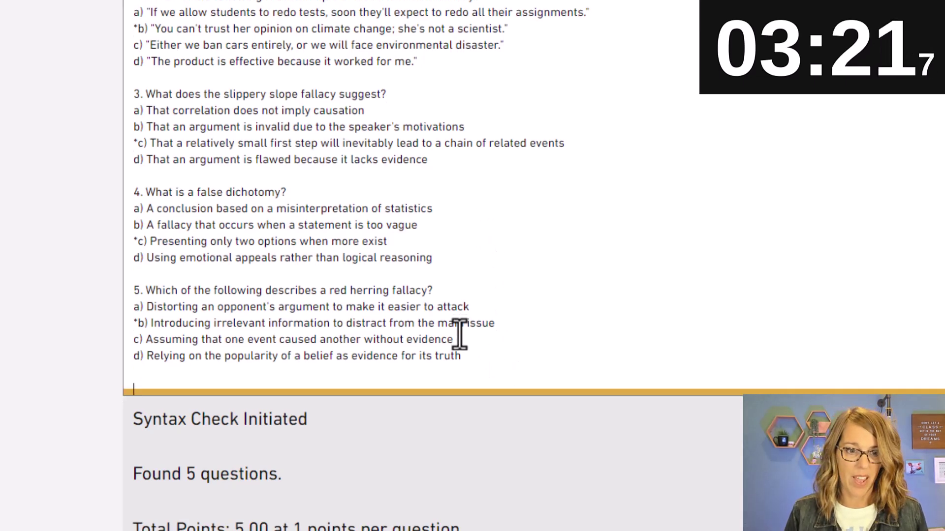
pyautogui.hotkey('ctrl', 'v')
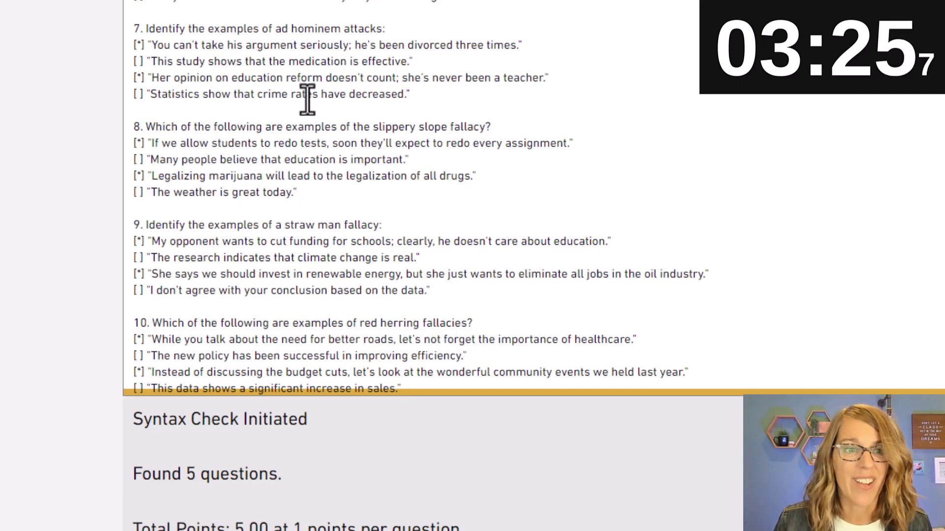
pyautogui.scroll(4, 307, 100)
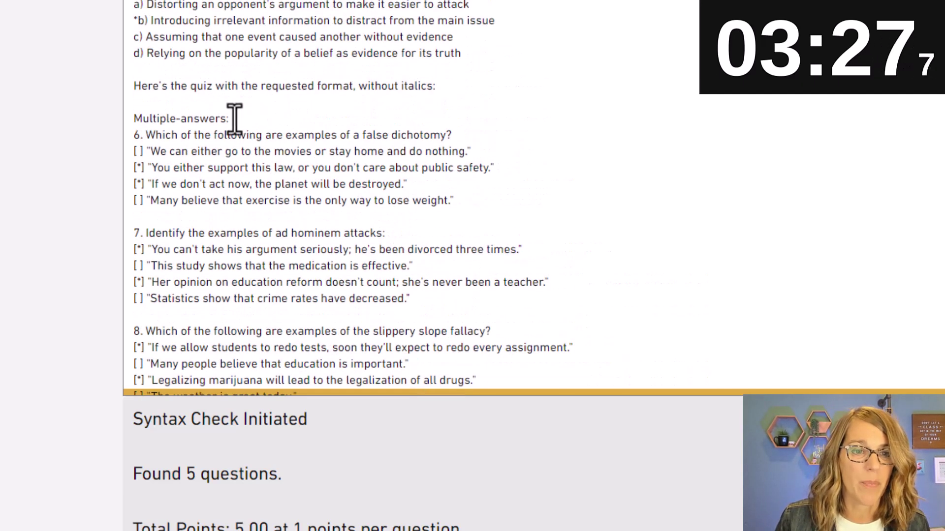
pyautogui.moveTo(234, 118); pyautogui.dragTo(114, 85)
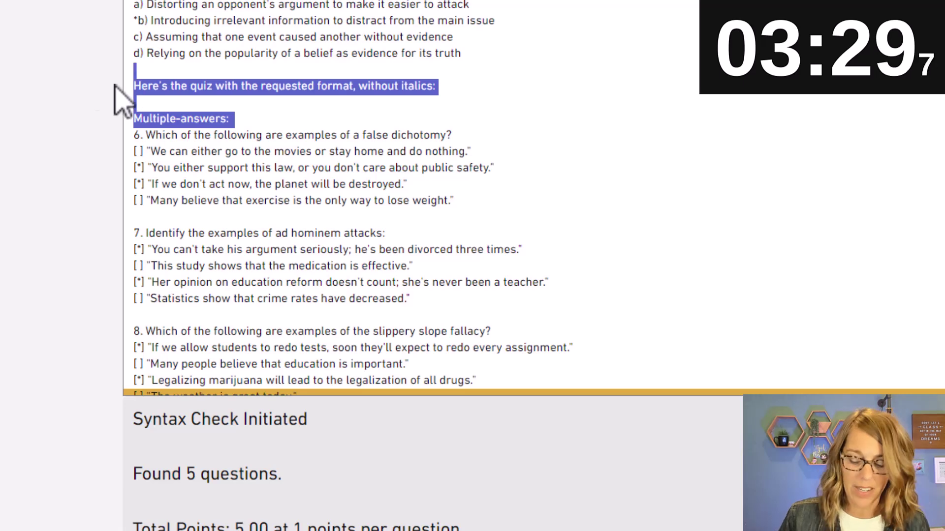
pyautogui.press('BackSpace')
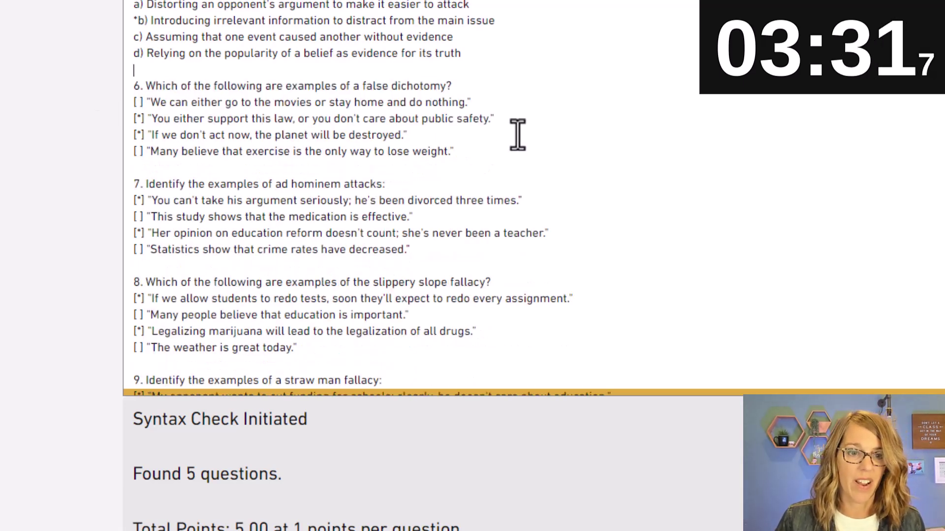
# Recheck syntax to confirm 10 error-free questions, then convert to the qti - Fallacy Quiz.zip file
pyautogui.scroll(-3, 517, 134)
pyautogui.scroll(8, 508, 194)
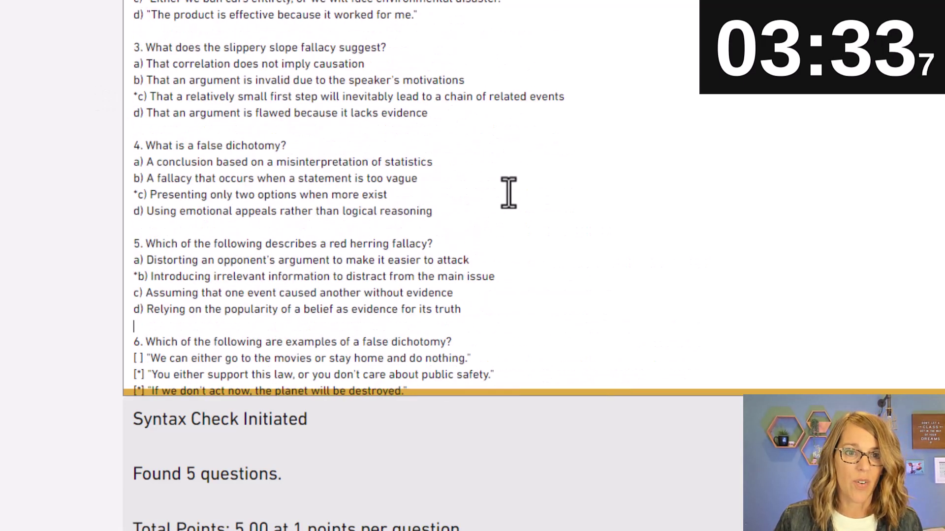
pyautogui.scroll(4, 457, 150)
pyautogui.scroll(-13, 458, 147)
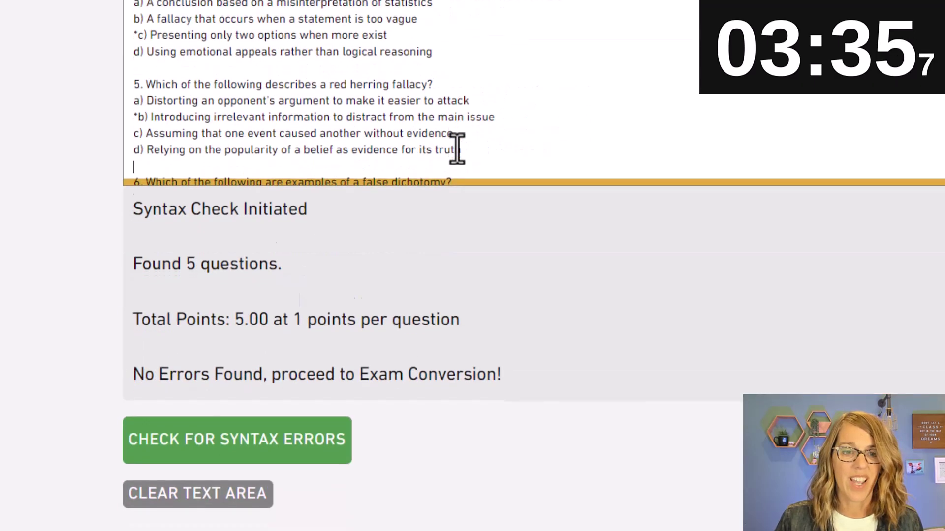
pyautogui.click(313, 141)
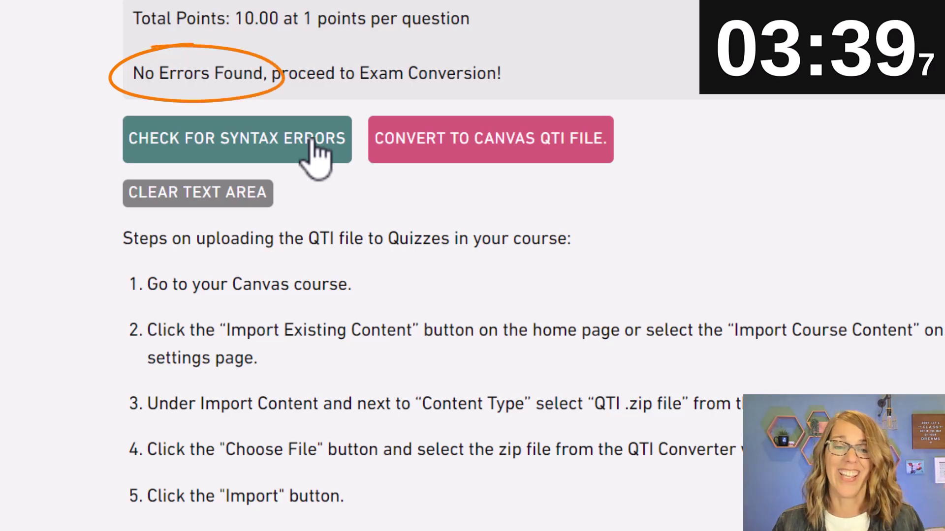
pyautogui.click(475, 141)
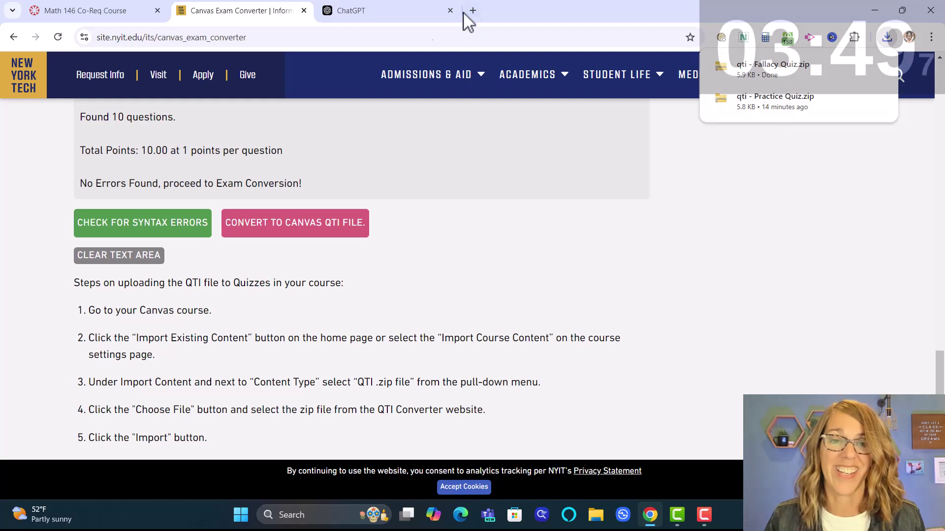
# Start a QTI .zip file import in the Canvas course using qti - Fallacy Quiz.zip
pyautogui.click(95, 13)
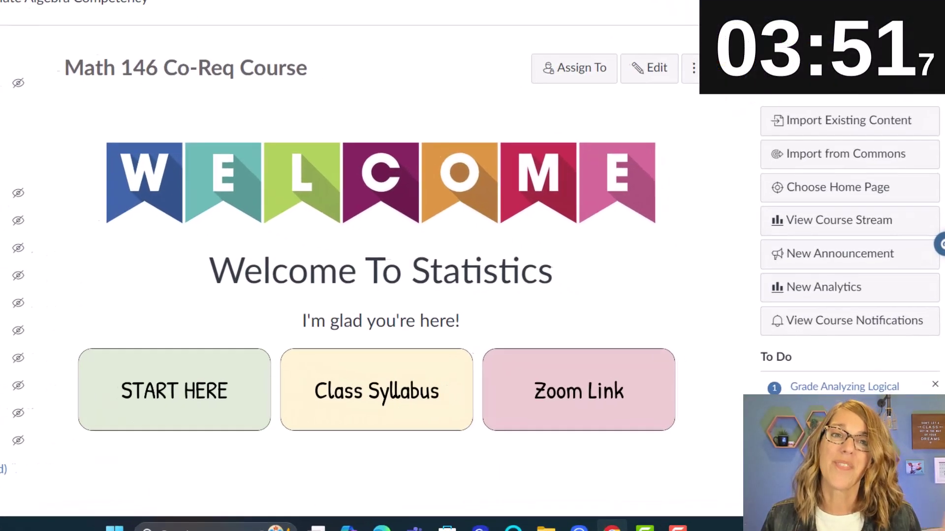
pyautogui.click(822, 104)
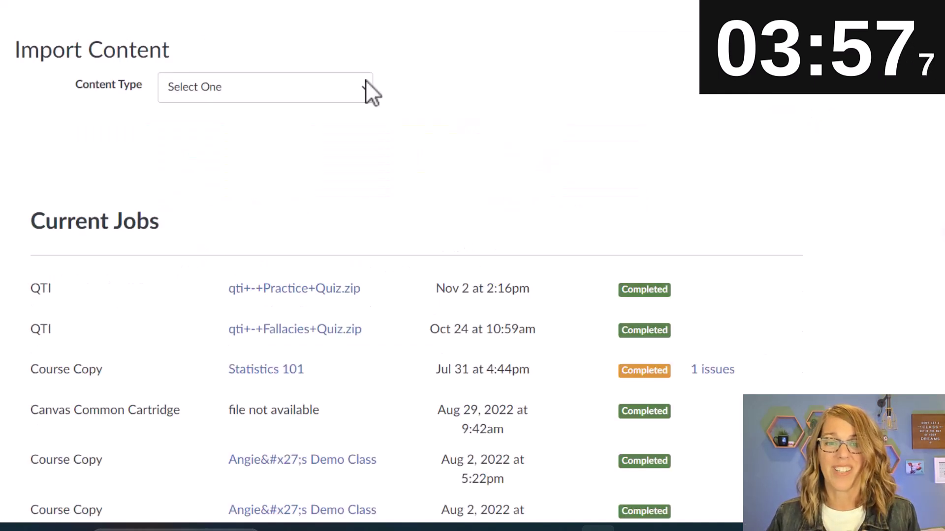
pyautogui.click(356, 87)
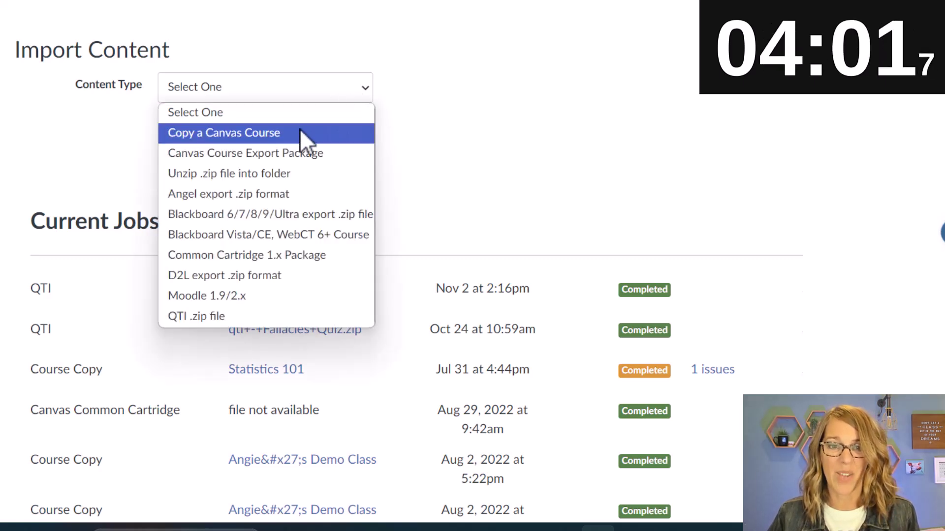
pyautogui.click(261, 319)
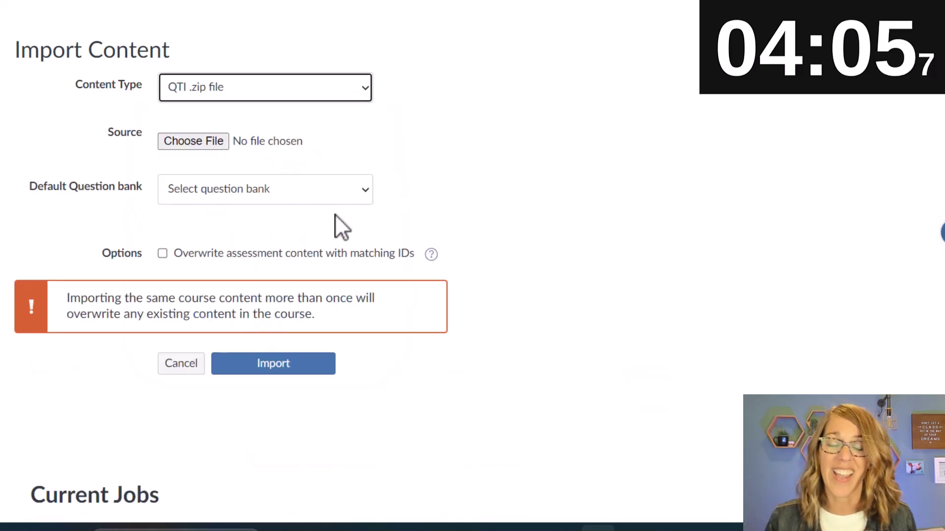
pyautogui.click(207, 141)
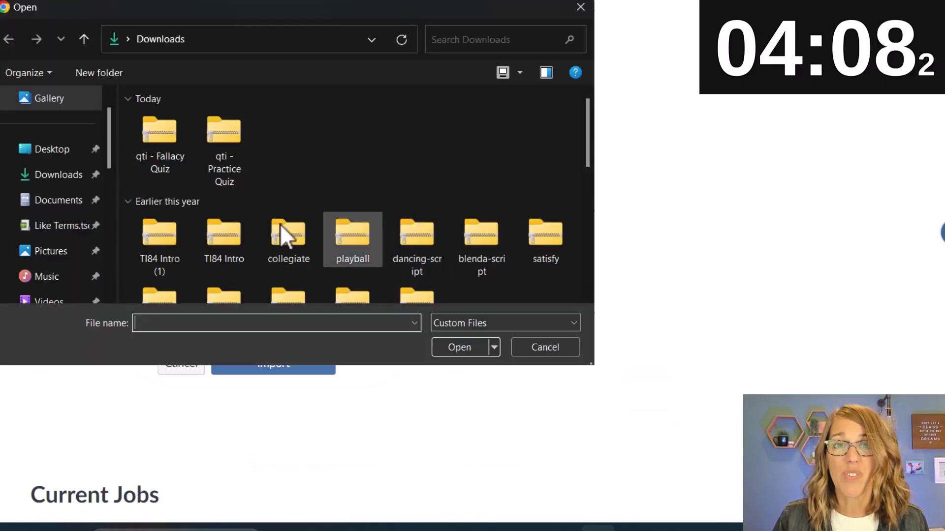
pyautogui.click(151, 143)
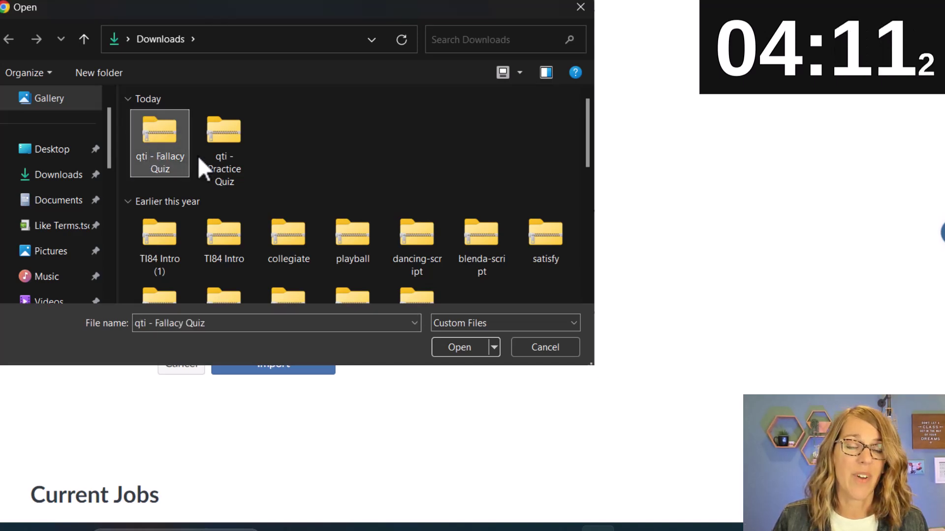
pyautogui.click(453, 353)
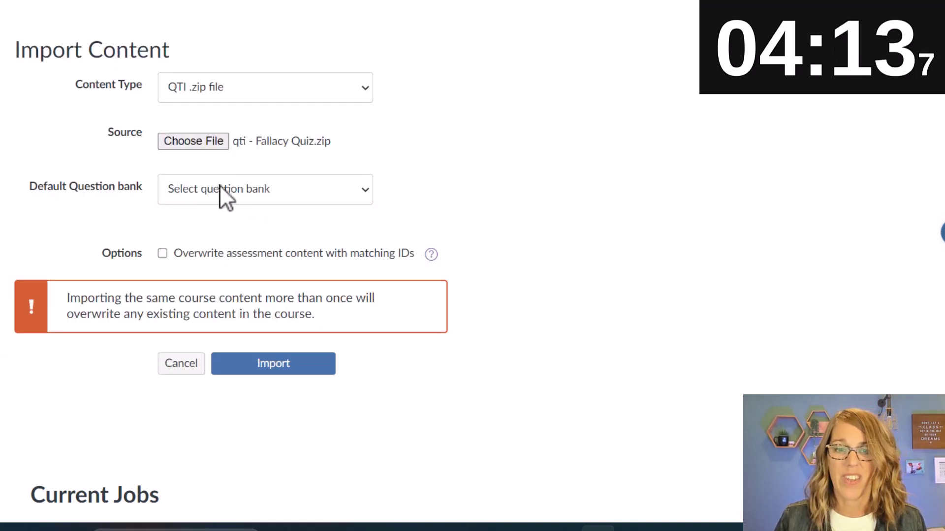
# Put the import in a new question bank named 'Practice Quiz' and run it
pyautogui.click(368, 190)
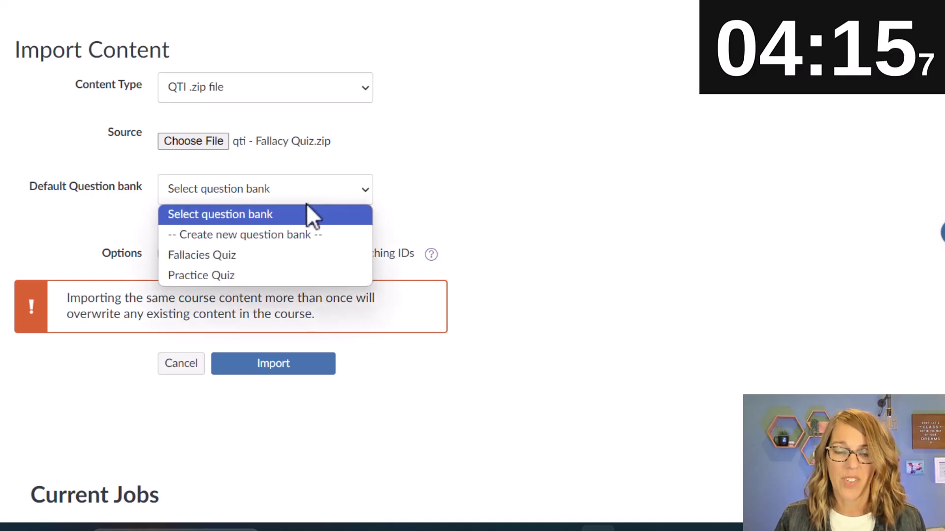
pyautogui.click(230, 236)
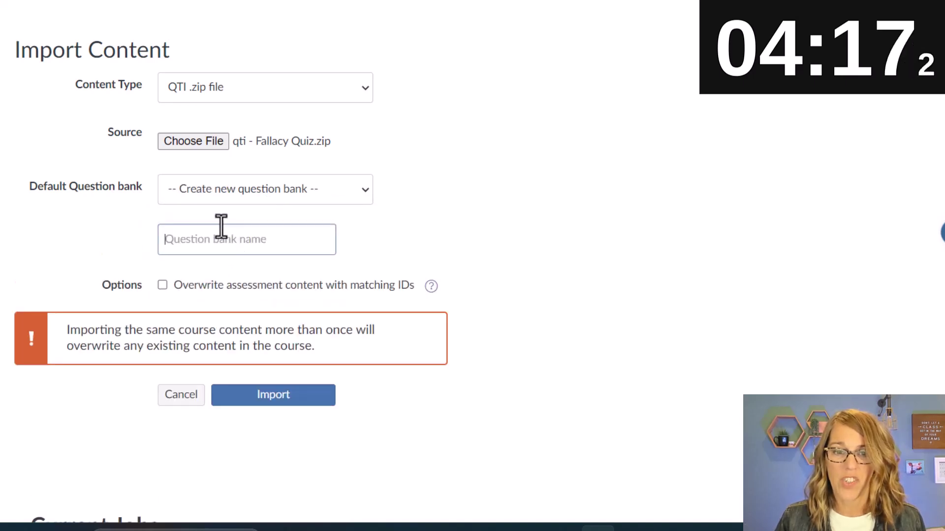
pyautogui.click(191, 224)
pyautogui.write('pe')
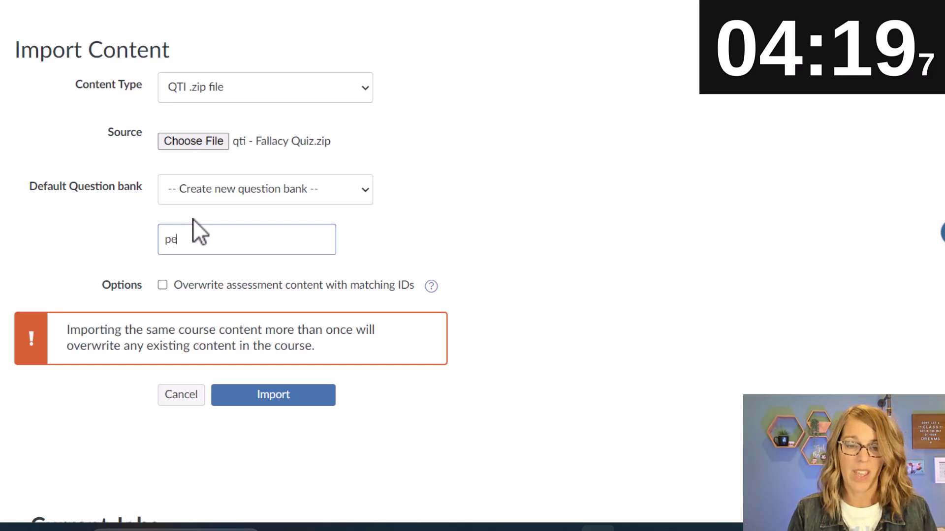
pyautogui.write('d')
pyautogui.press('BackSpace')
pyautogui.press('BackSpace')
pyautogui.press('BackSpace')
pyautogui.write('Pra')
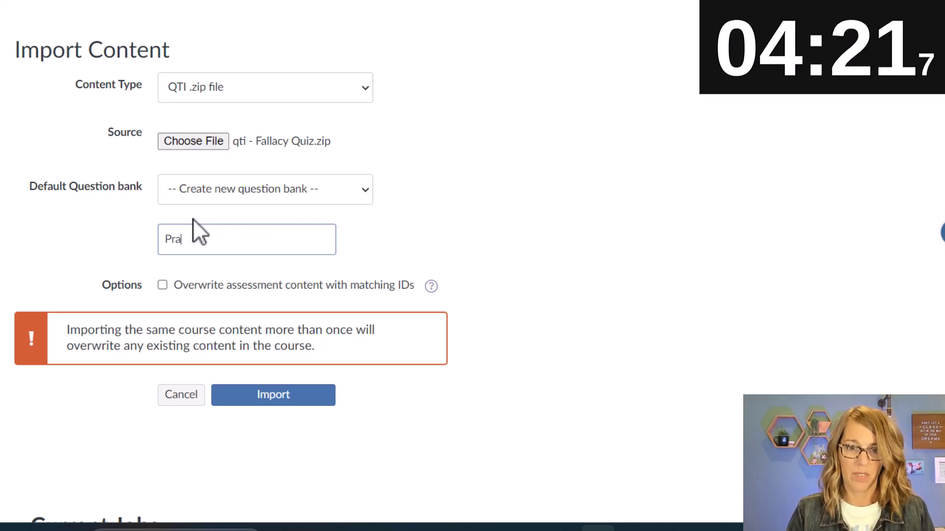
pyautogui.write('ctice Quiz')
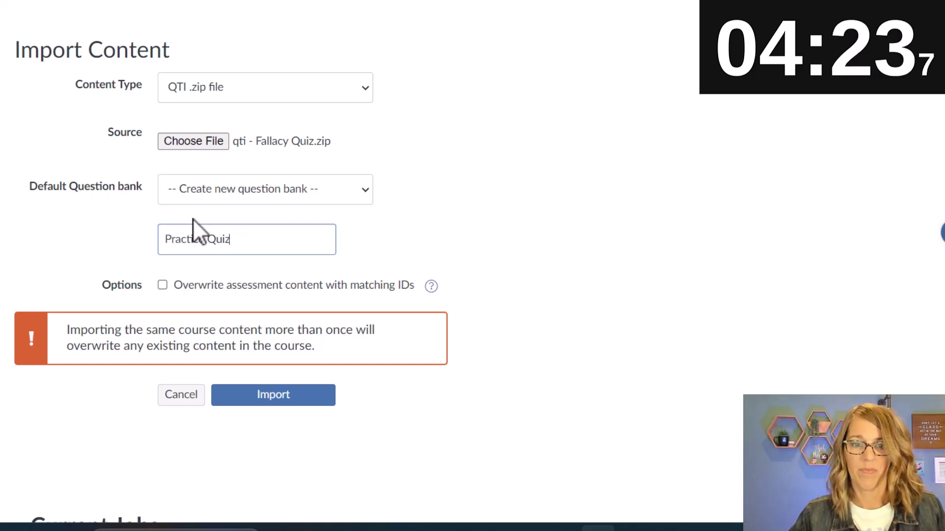
pyautogui.click(287, 394)
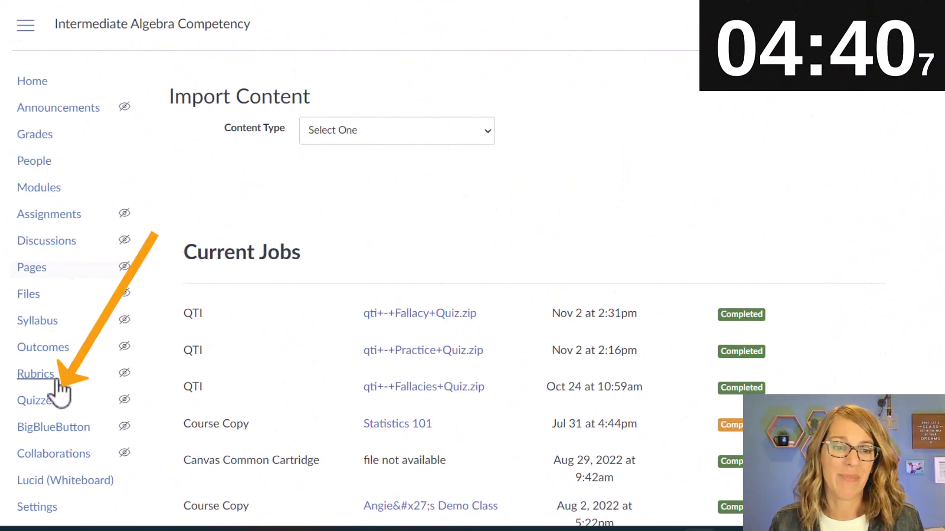
# Open Fallacy Quiz from Quizzes and preview its 1-point questions, including multiple-answer question 6
pyautogui.click(43, 401)
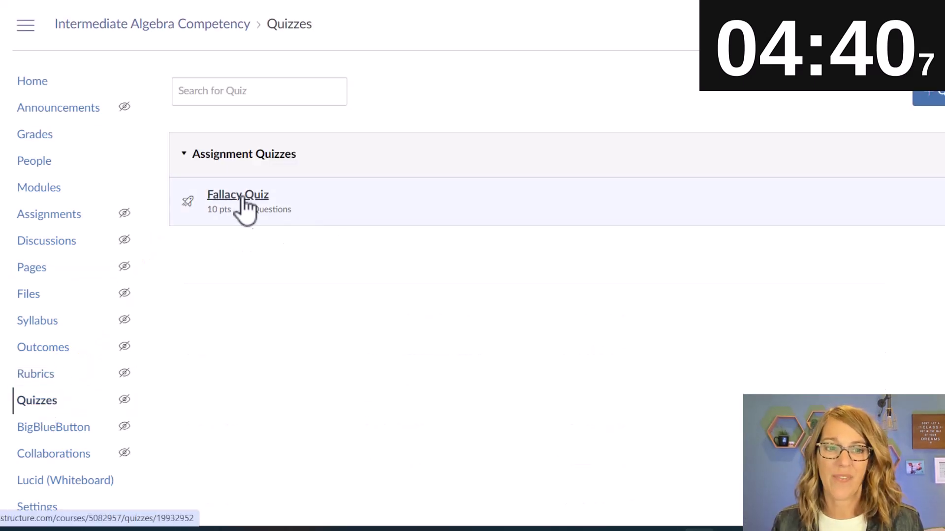
pyautogui.click(244, 197)
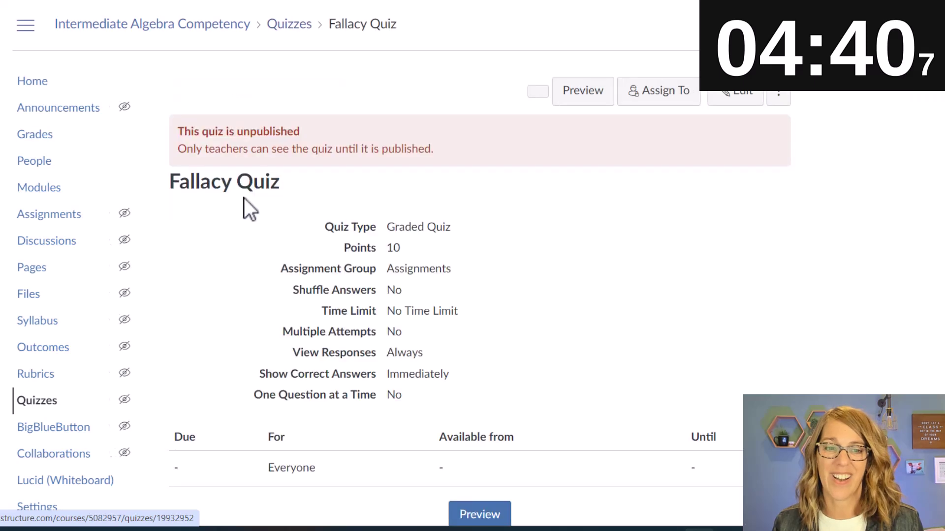
pyautogui.scroll(-2, 640, 270)
pyautogui.scroll(2, 442, 248)
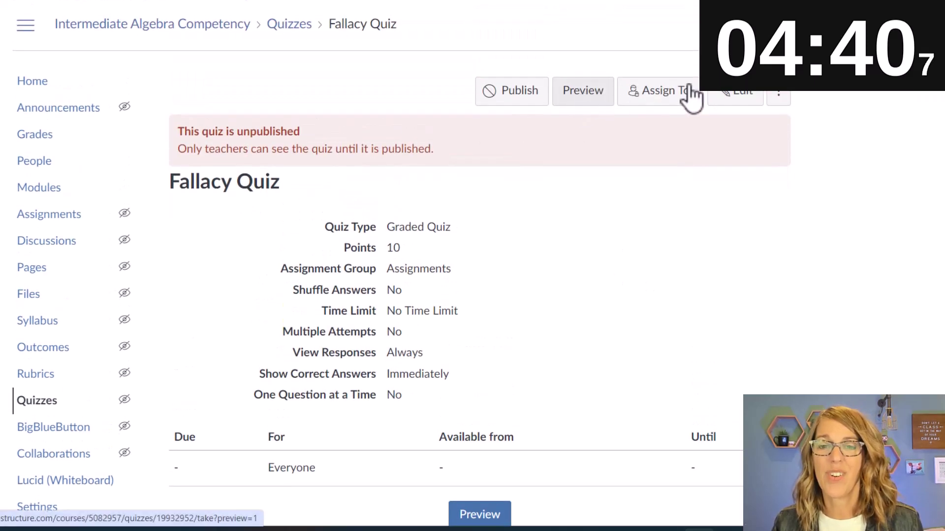
pyautogui.click(594, 97)
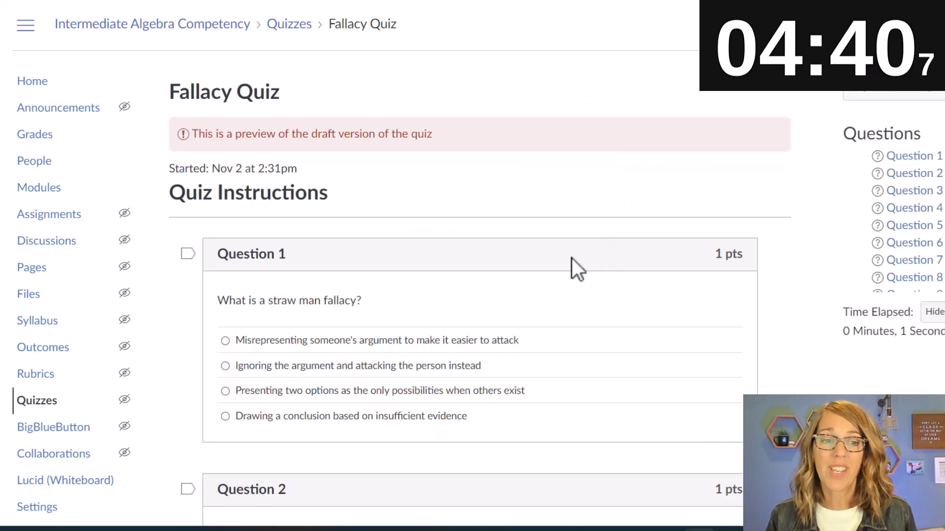
pyautogui.scroll(-3, 572, 259)
pyautogui.scroll(-12, 571, 258)
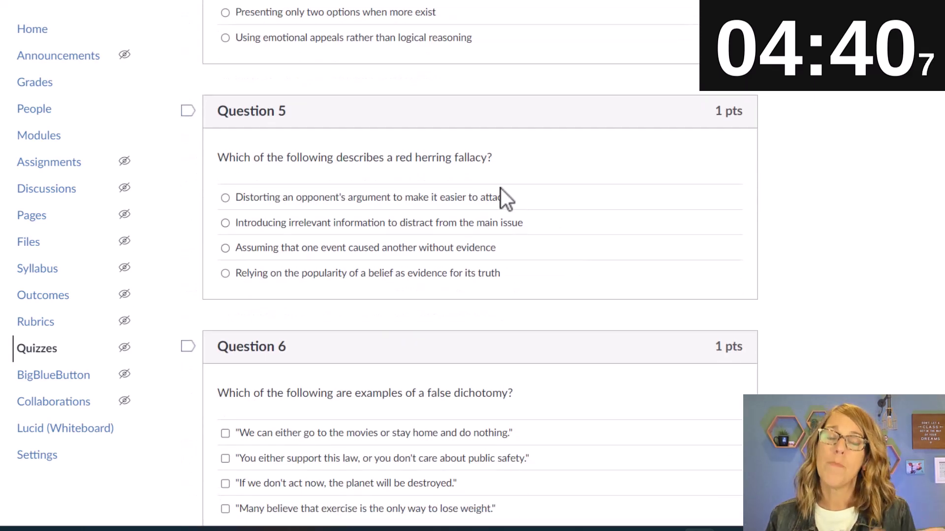
pyautogui.scroll(-4, 524, 267)
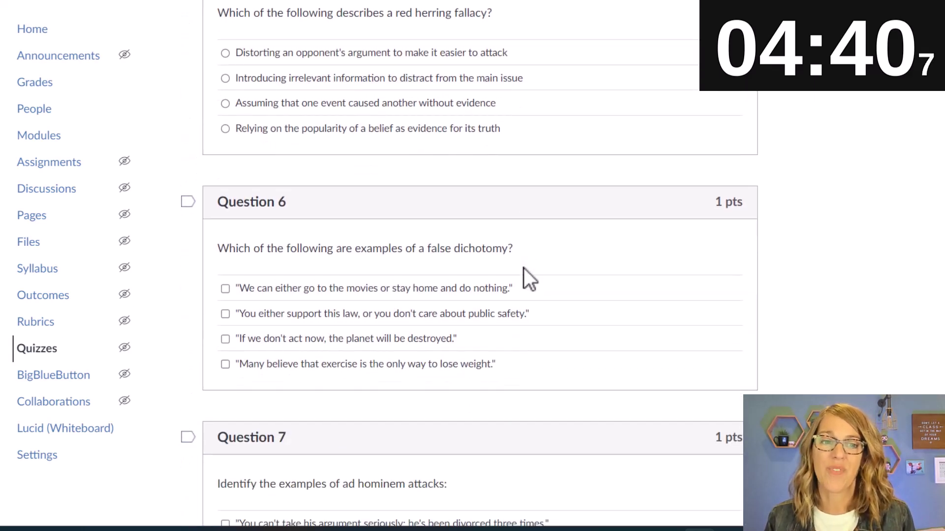
pyautogui.scroll(20, 524, 268)
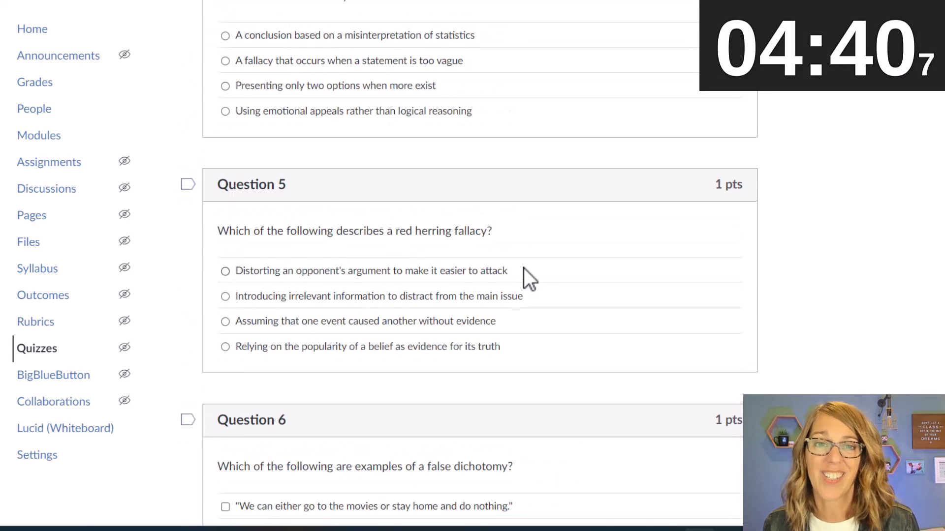